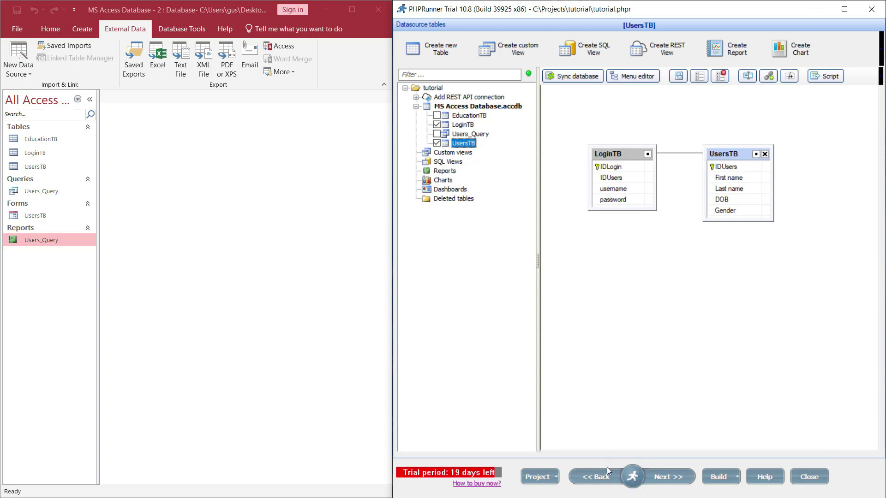
Tick EducationTB and Users_Query in the datasource tables and nudge the EducationTB box right
mouse_move(636, 472)
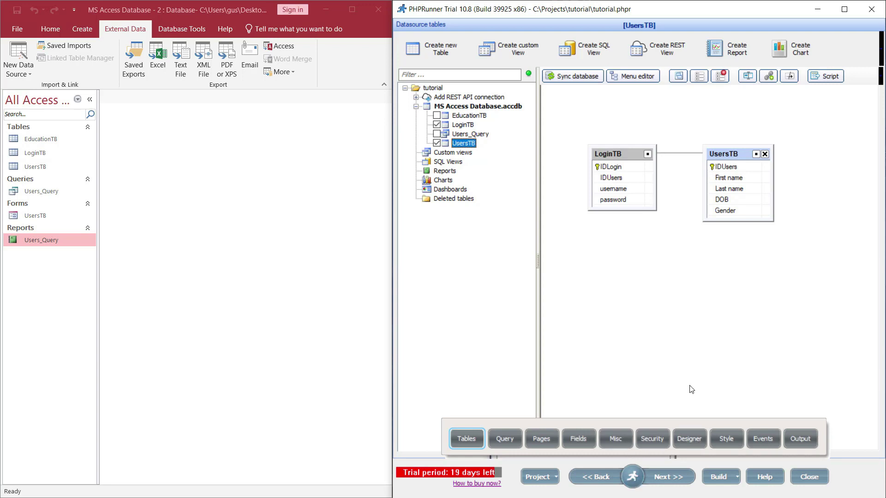
click(292, 278)
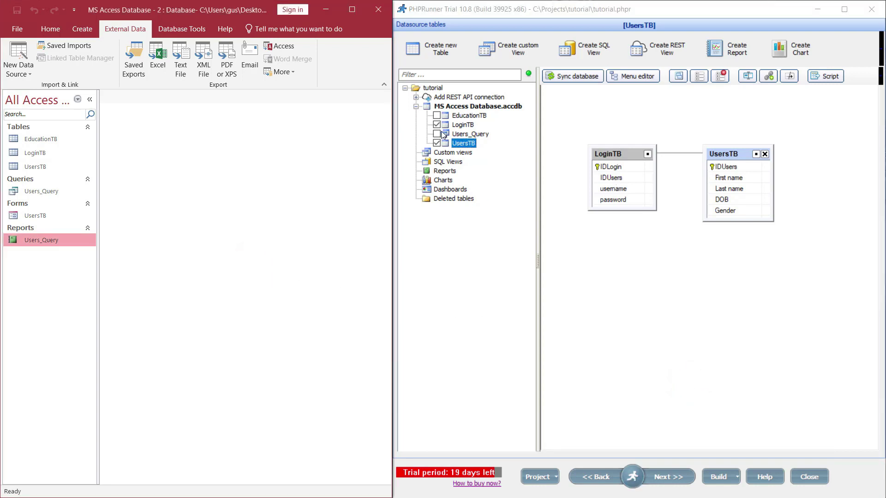
click(437, 116)
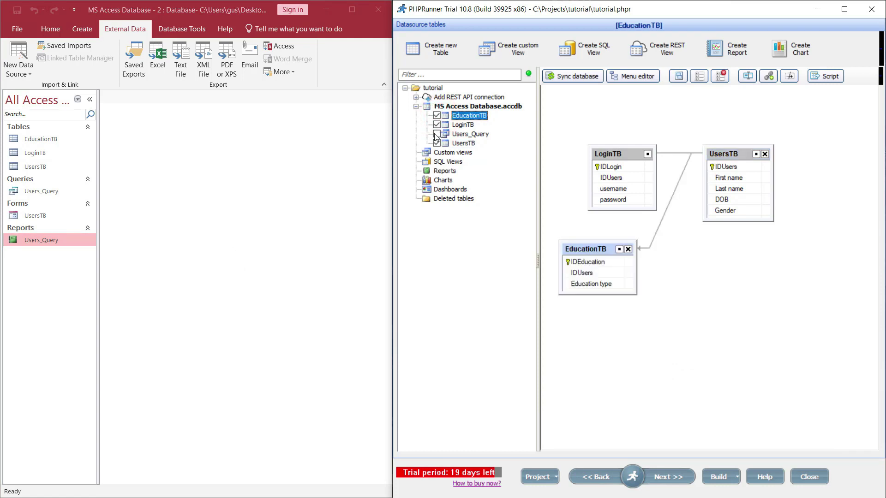
click(437, 134)
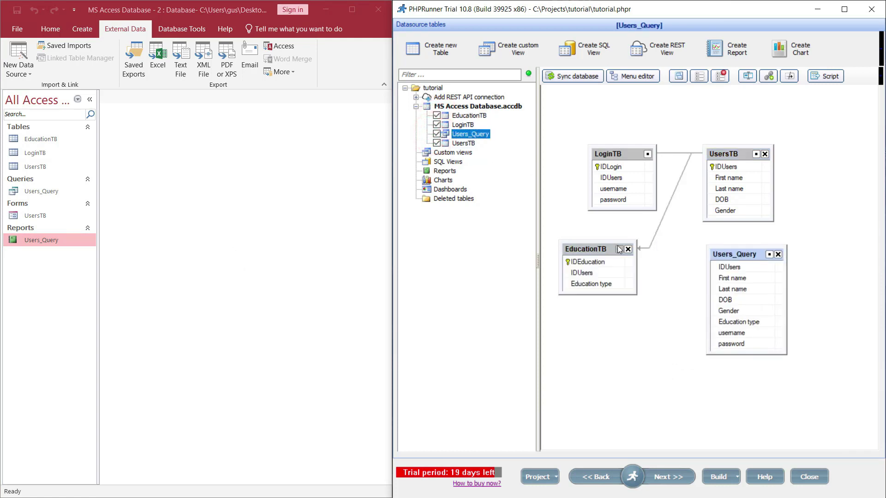
drag(602, 249, 629, 248)
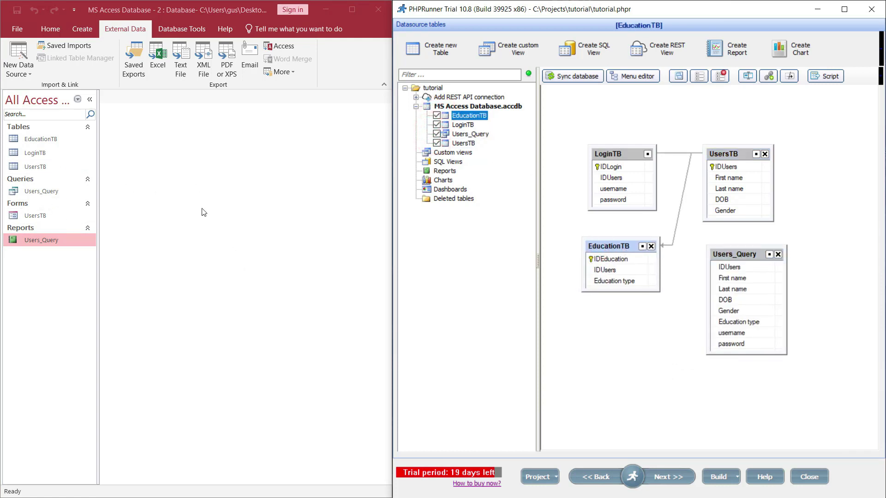
Delete the existing UsersTB–EducationTB relationship in the Access Relationships window
click(181, 29)
click(153, 50)
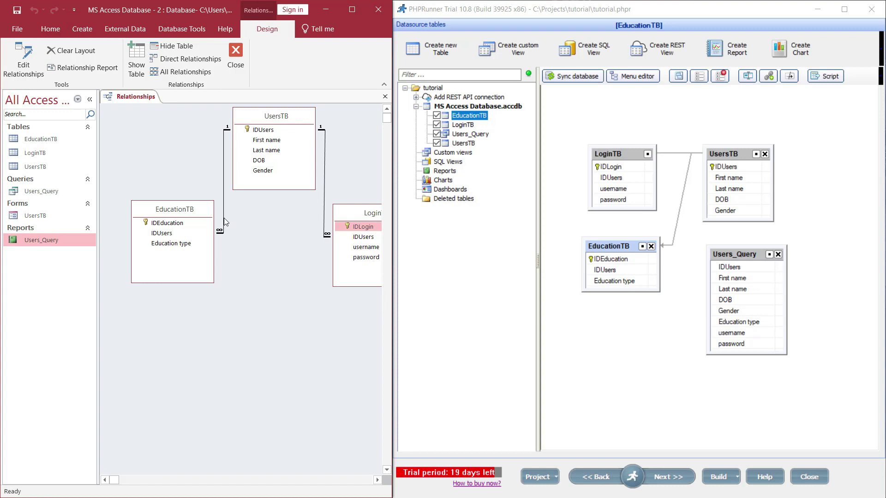
click(224, 220)
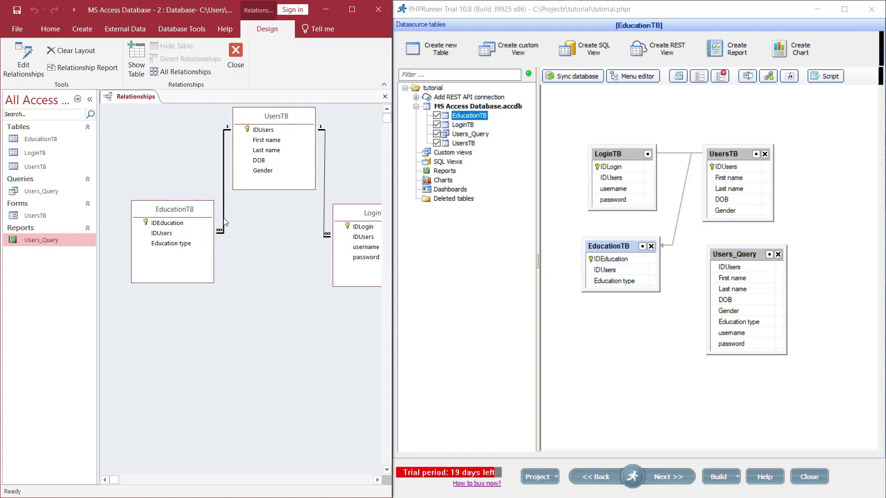
key(Delete)
click(424, 288)
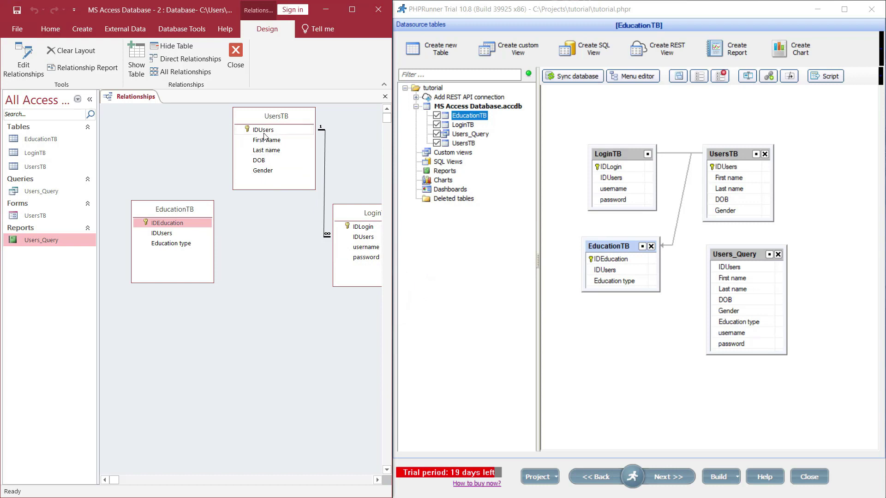
Link UsersTB.IDUsers to EducationTB with referential integrity, cascade updates and cascade deletes
mouse_move(265, 130)
mouse_down()
mouse_move(215, 150)
mouse_move(175, 234)
mouse_move(162, 234)
mouse_up()
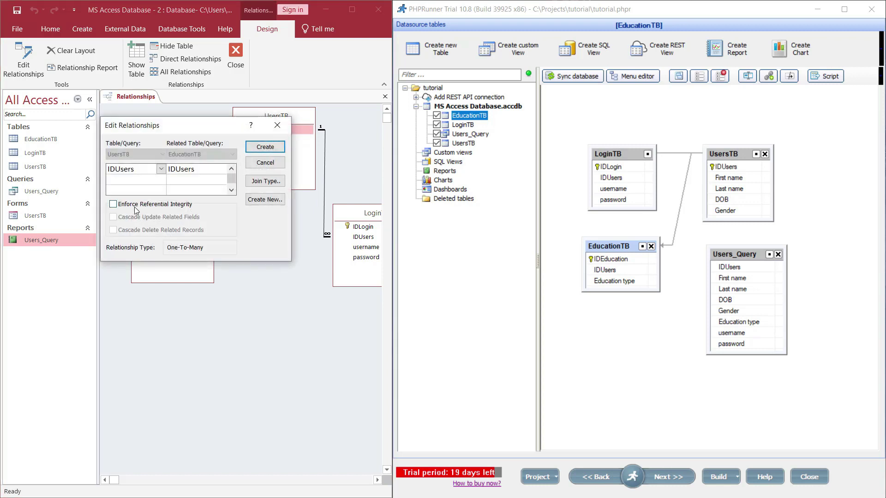
click(133, 204)
click(136, 217)
click(136, 230)
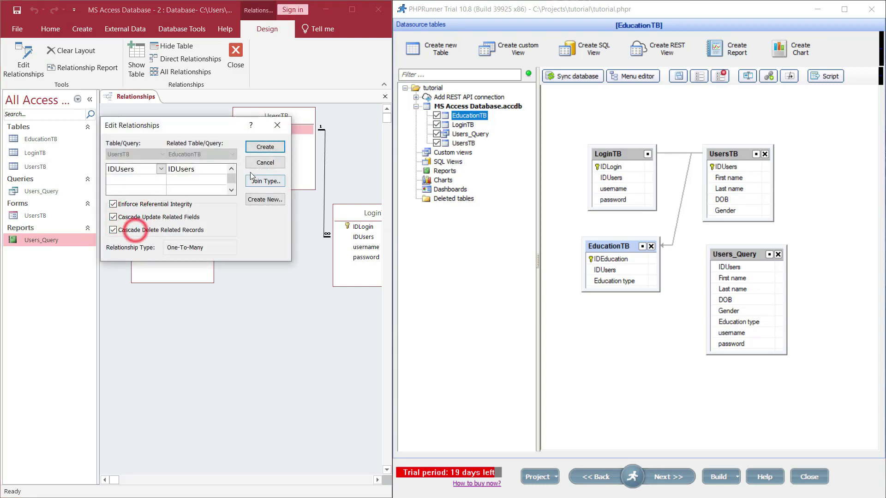
click(265, 147)
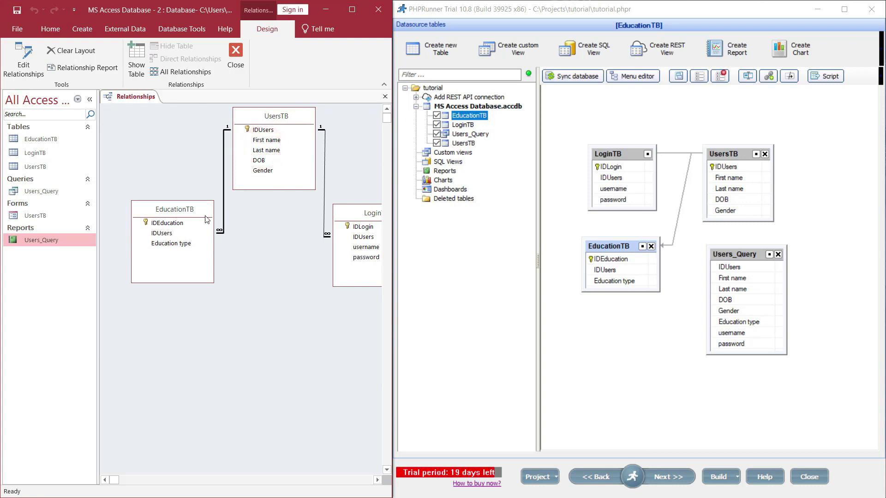
Delete the existing LoginTB–UsersTB link in the datasource diagram
click(669, 154)
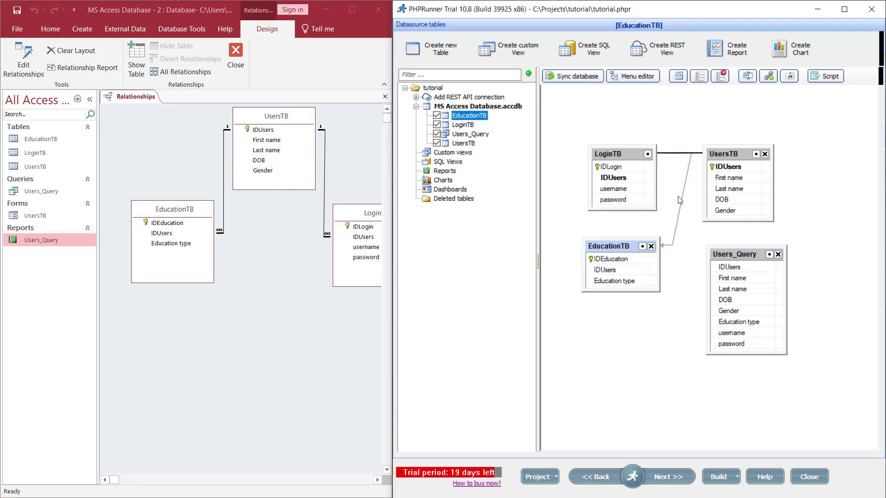
double_click(677, 154)
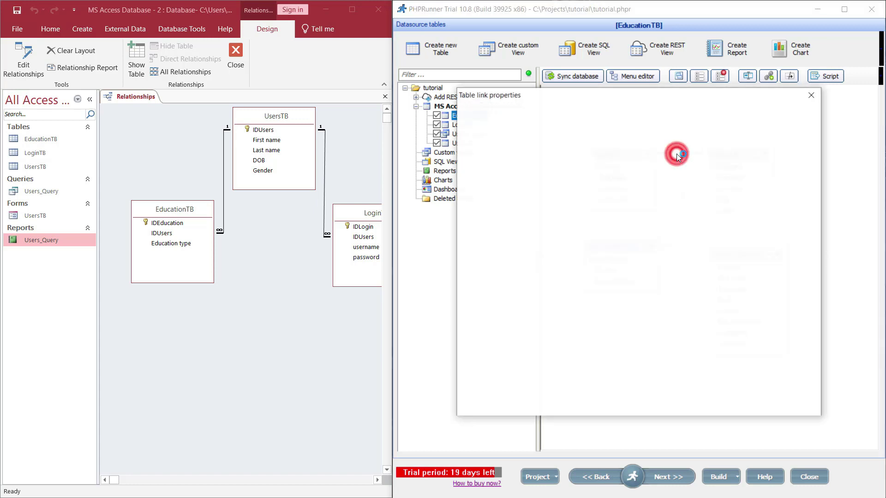
click(793, 417)
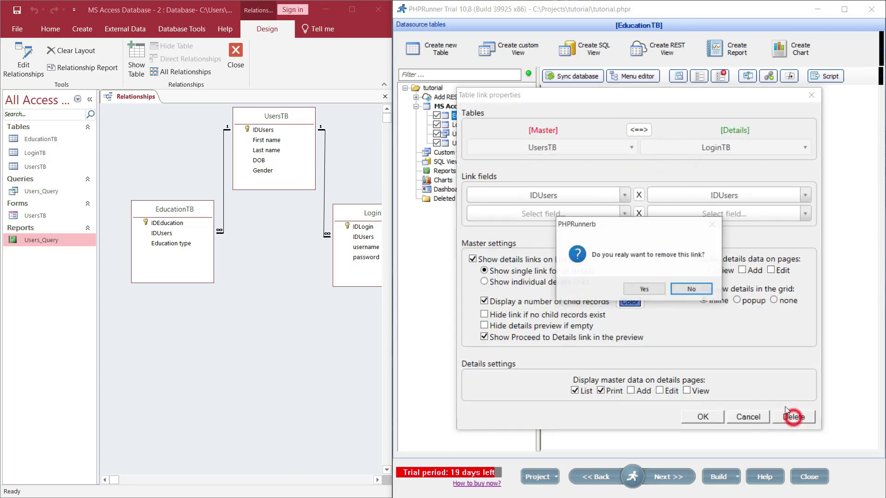
click(636, 288)
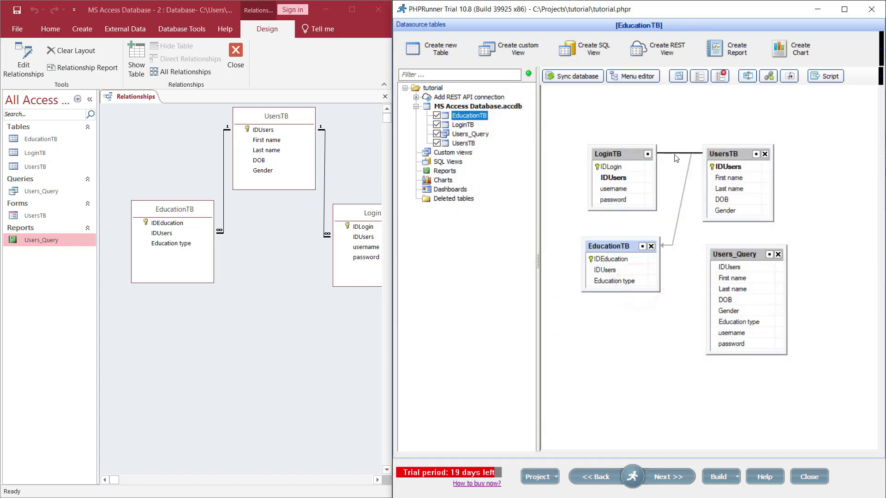
Link UsersTB.IDUsers as master to LoginTB.IDUsers, showing details on View and Add pages
click(675, 154)
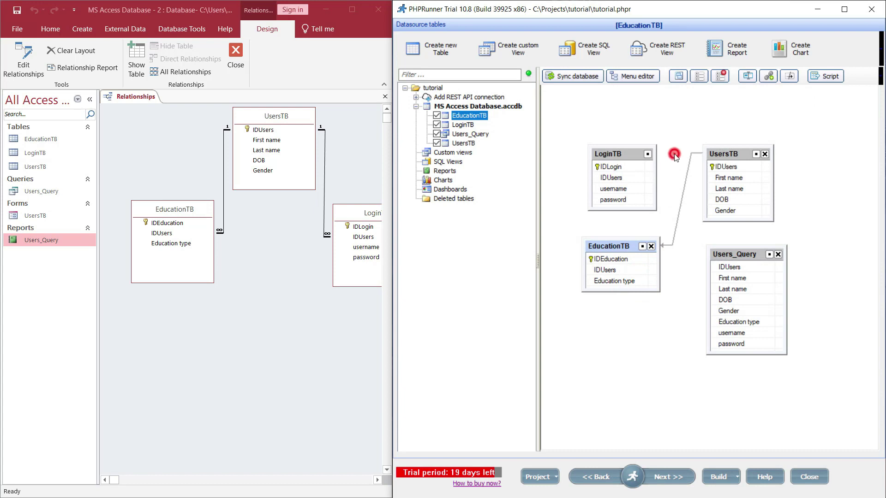
click(728, 167)
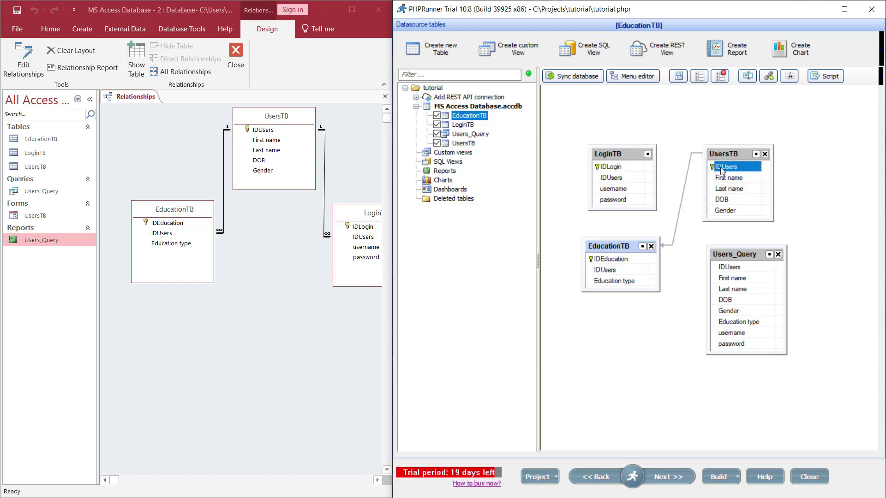
drag(727, 170, 614, 180)
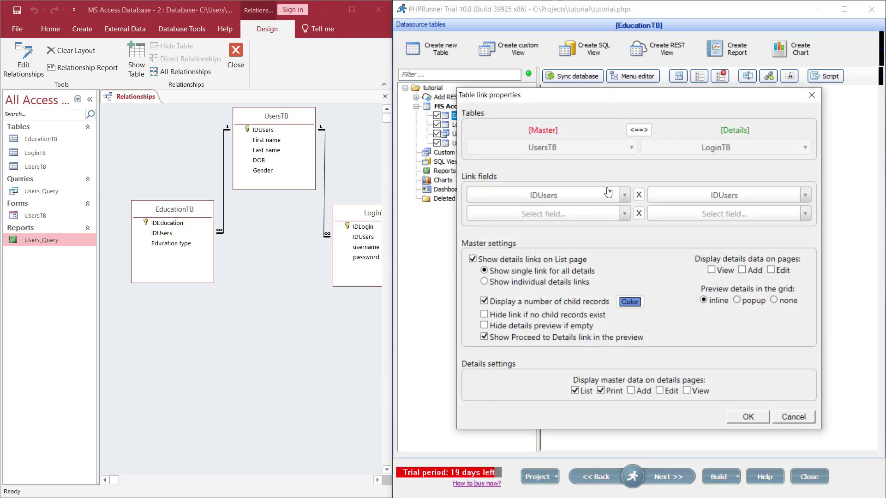
click(711, 270)
click(742, 270)
click(752, 417)
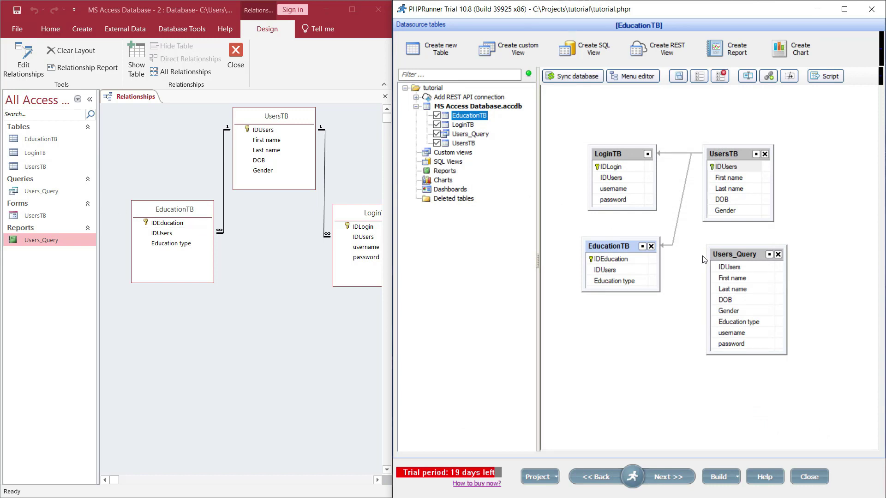
click(733, 255)
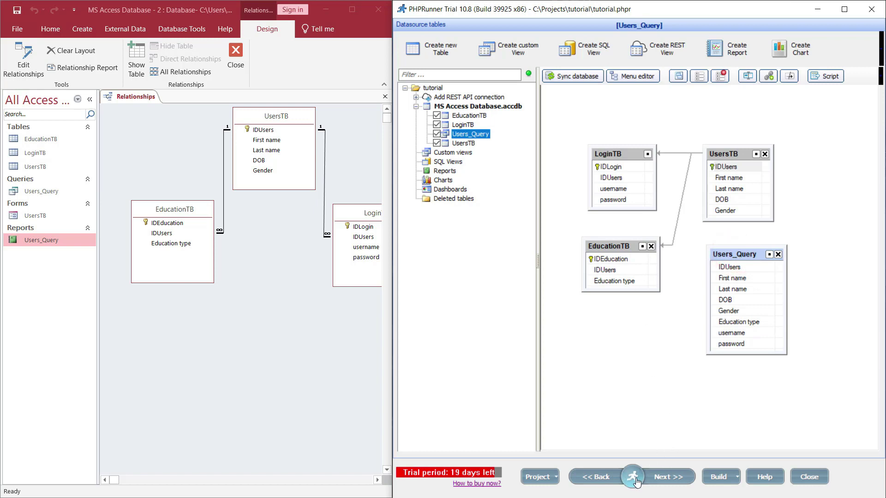
Move Users_Query to the Edit SQL query page and view it in Query Designer
mouse_move(636, 480)
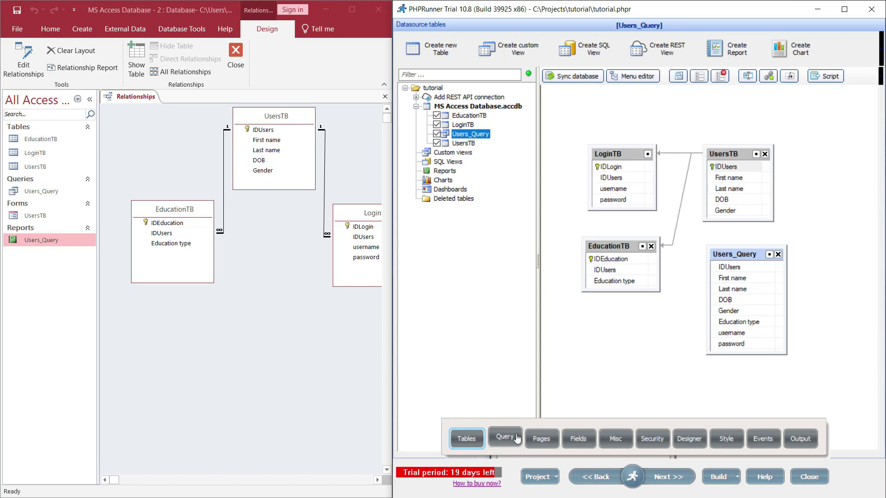
click(632, 388)
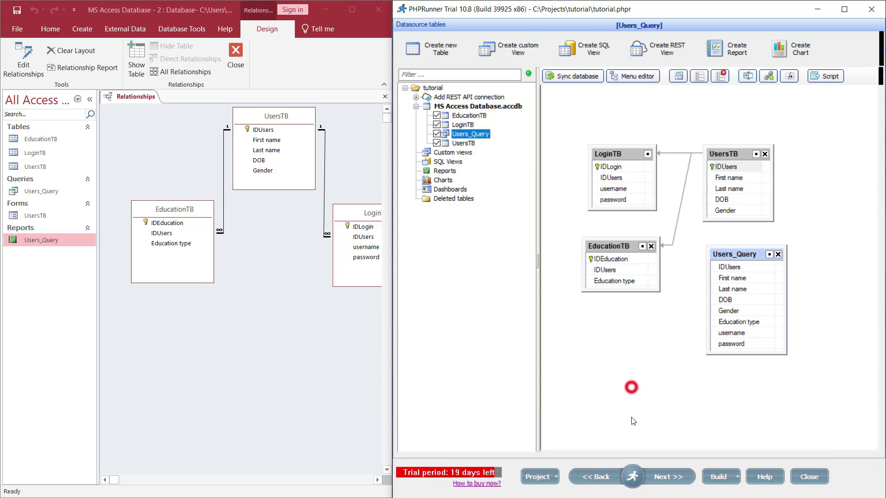
click(668, 478)
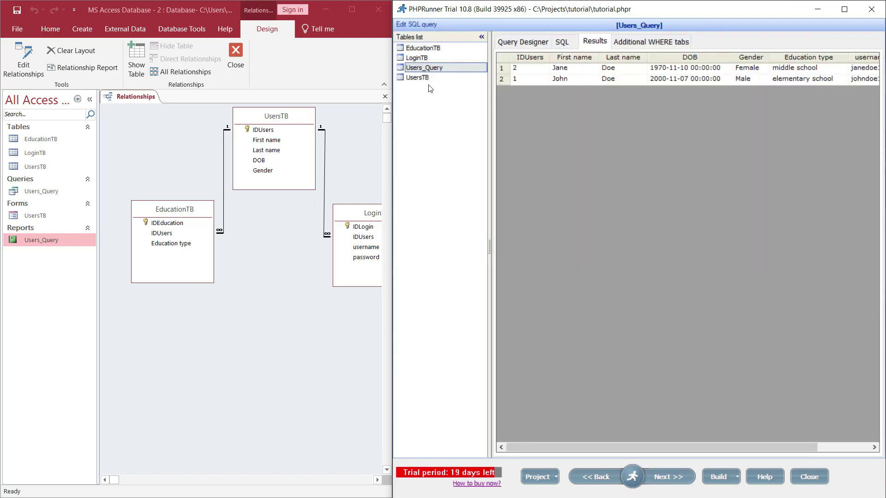
click(514, 43)
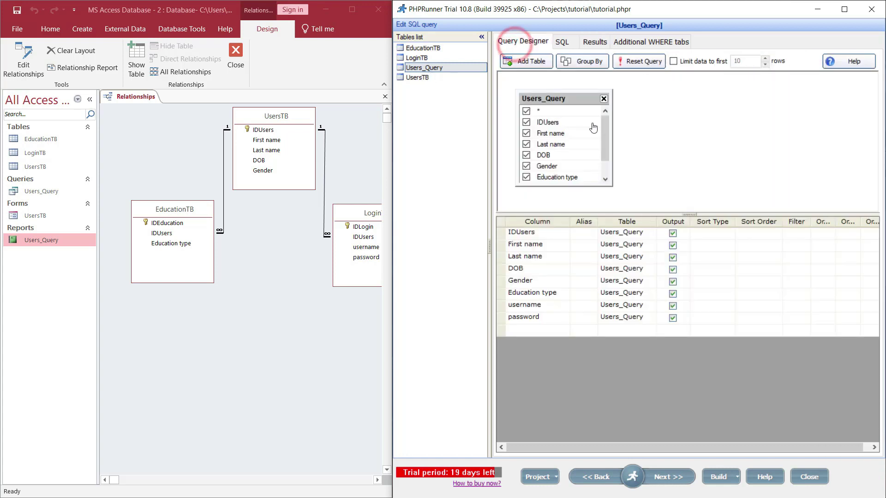
Compare Users_Query's two result rows in PHPRunner and Access, then return to the tables page
right_click(32, 194)
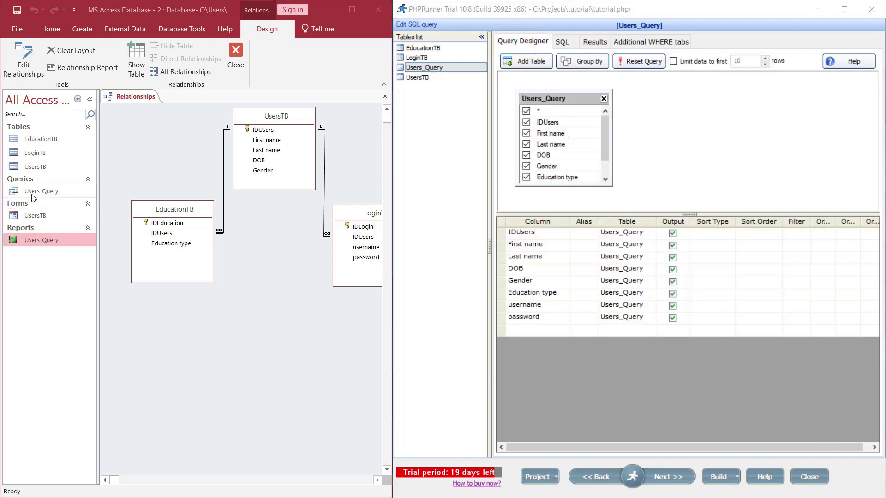
click(68, 216)
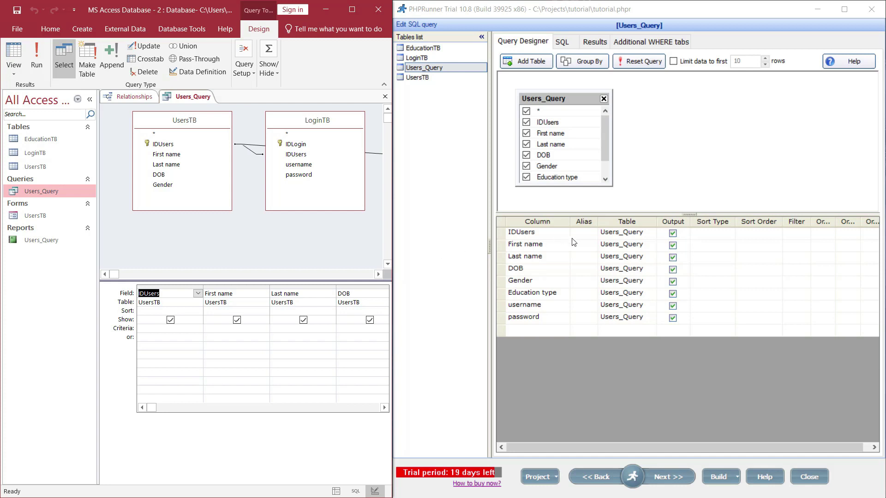
click(593, 43)
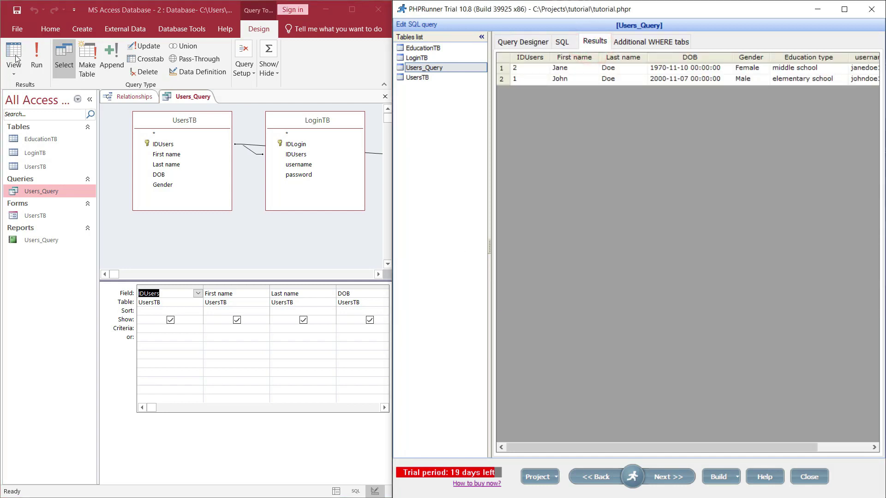
click(41, 54)
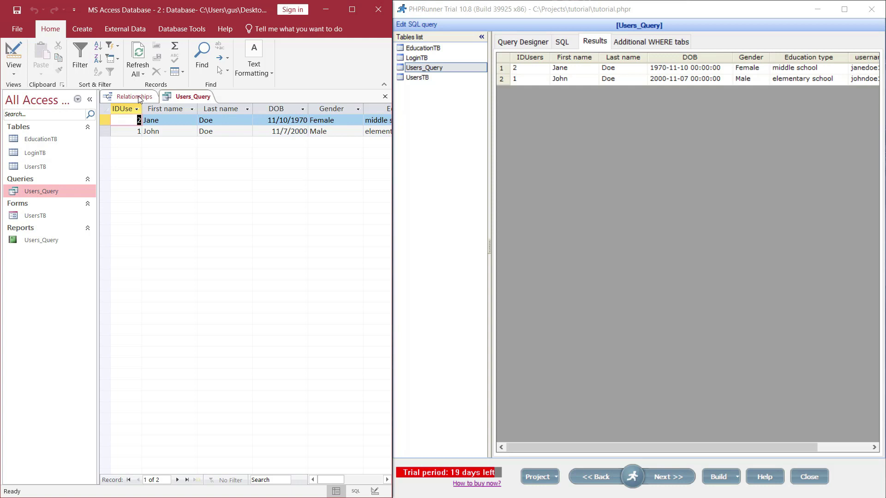
click(137, 97)
click(41, 244)
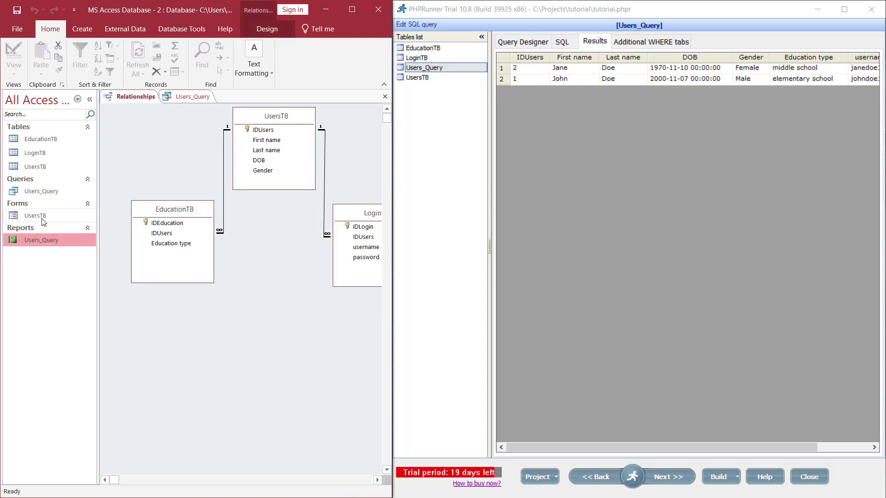
click(604, 478)
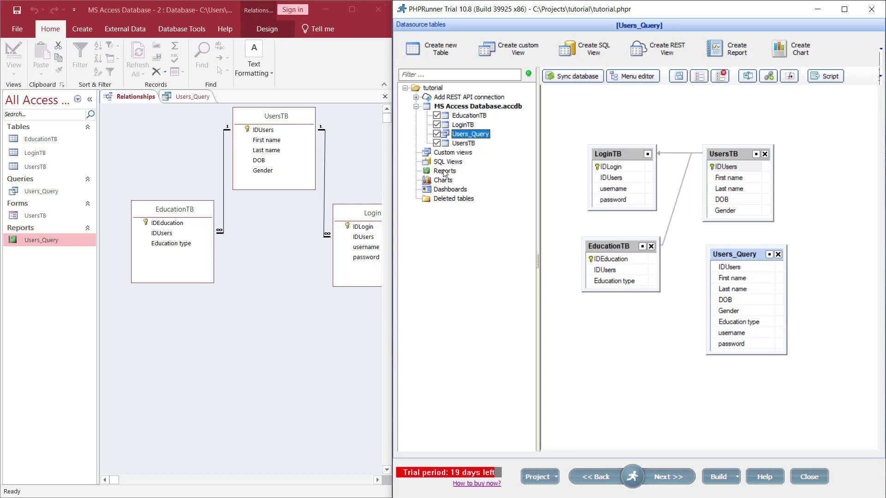
Create a report named Report1 on Users_Query and drag its box fully into view
click(733, 51)
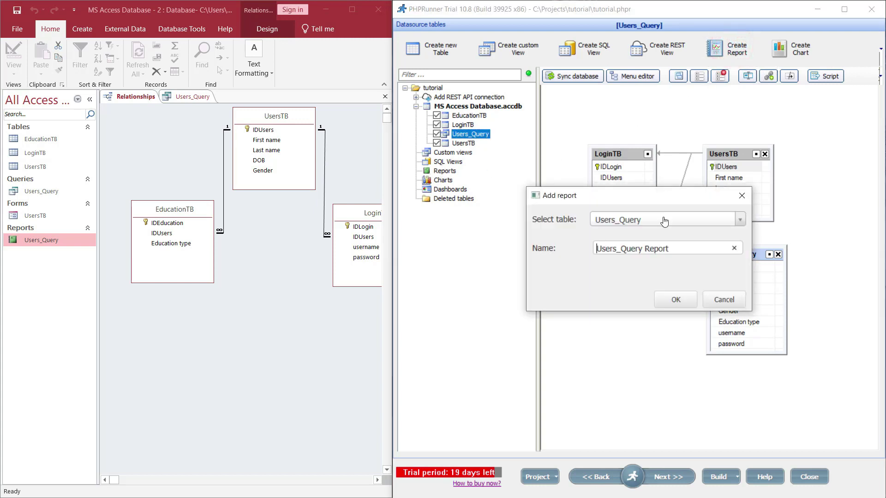
click(662, 221)
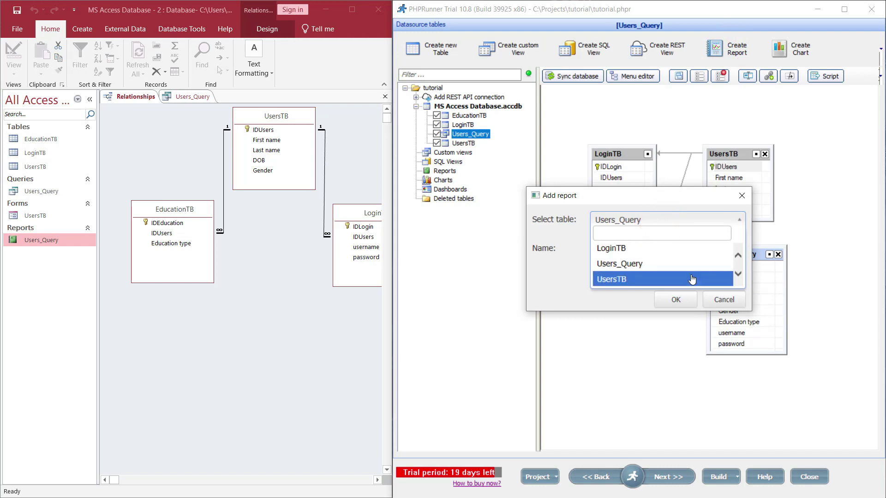
click(656, 267)
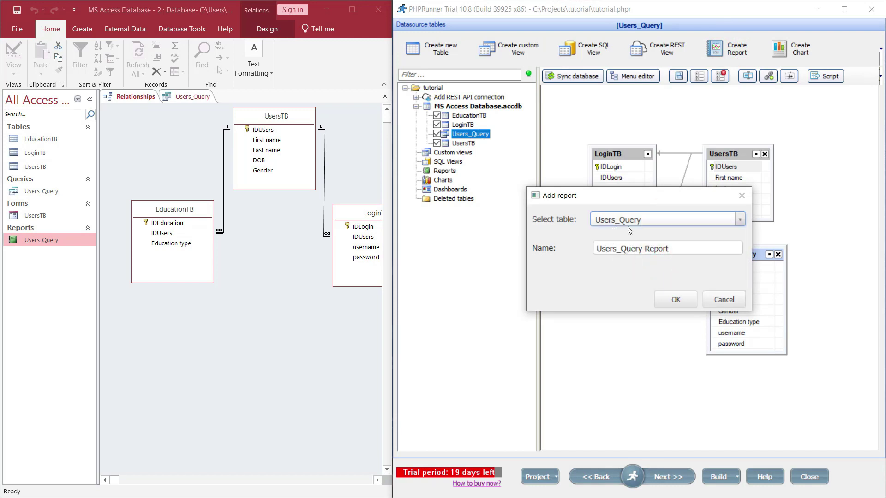
double_click(641, 251)
key(BackSpace)
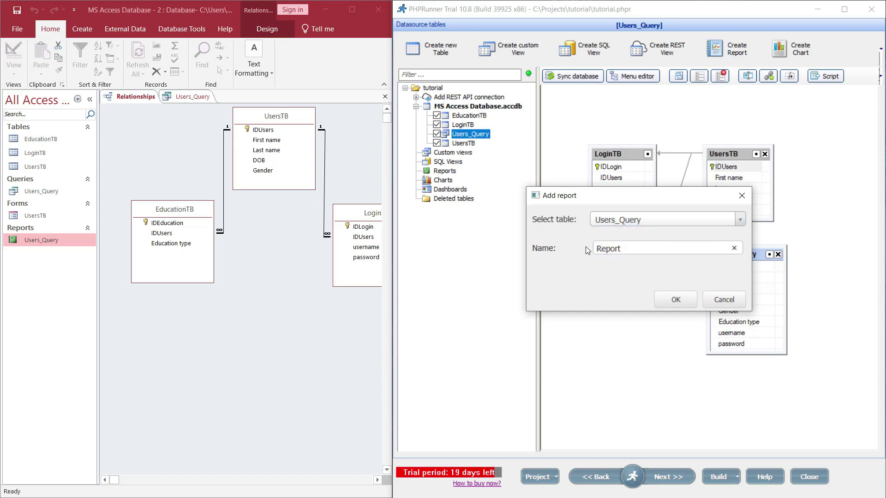
click(639, 248)
text(1)
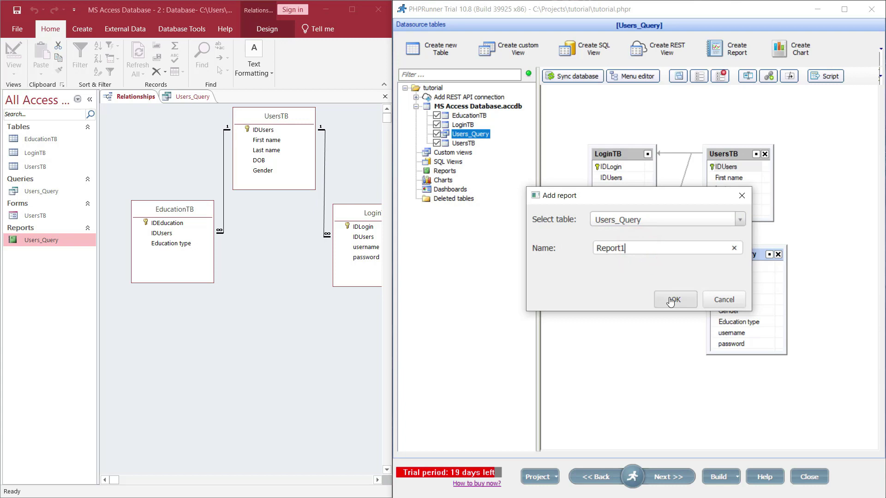
click(672, 299)
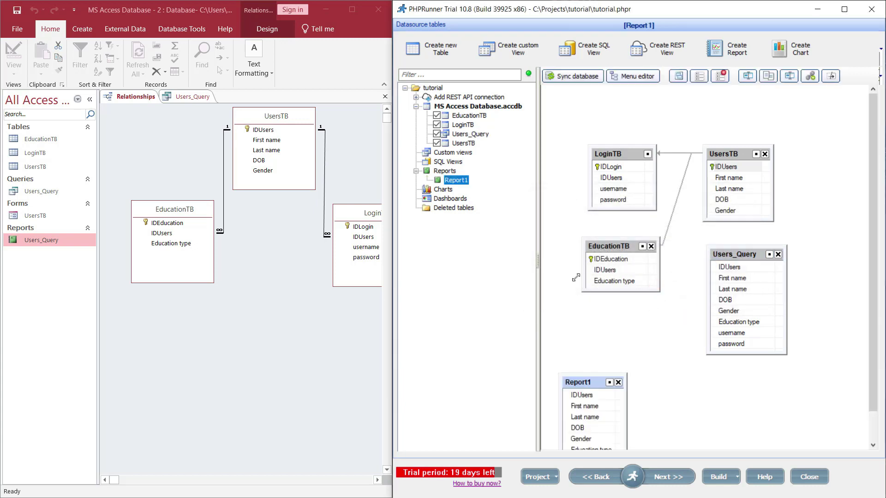
drag(588, 384, 616, 328)
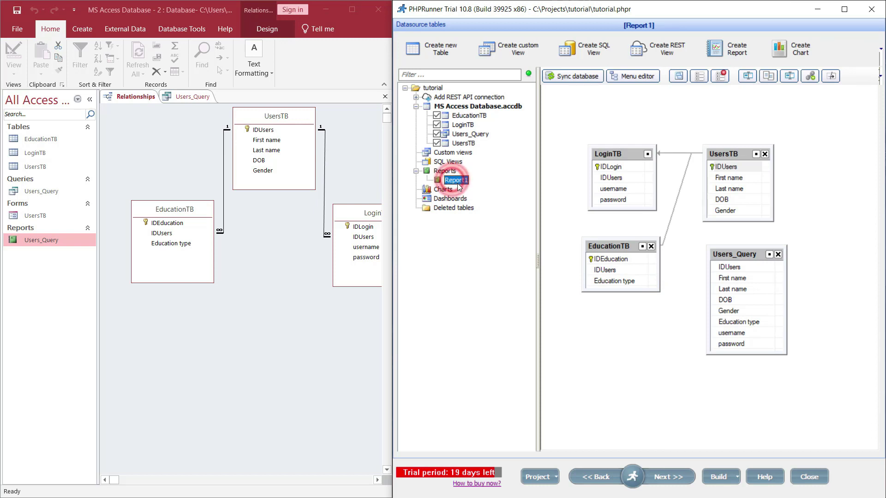
Advance Report1 to the Group fields page and set Last name as the group field
click(667, 478)
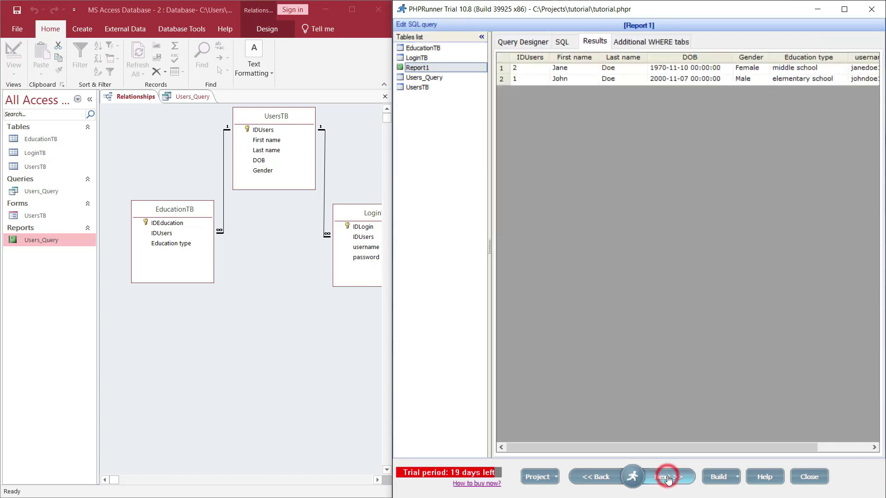
click(668, 478)
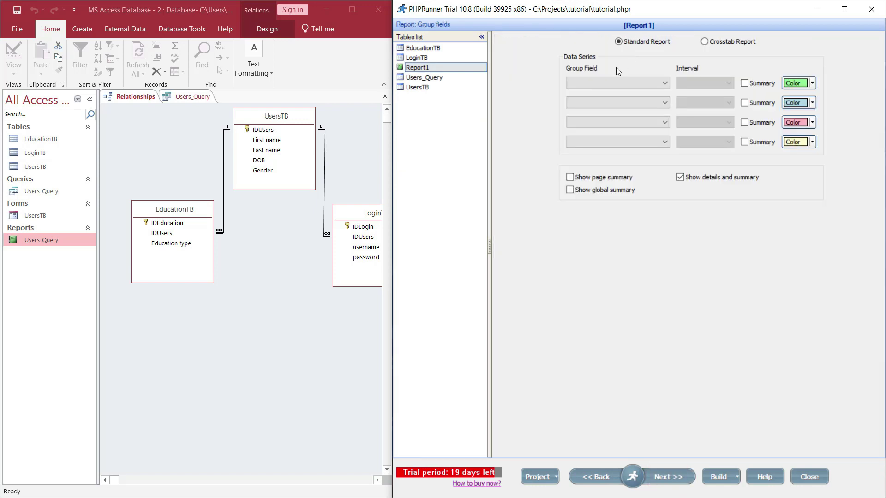
click(665, 83)
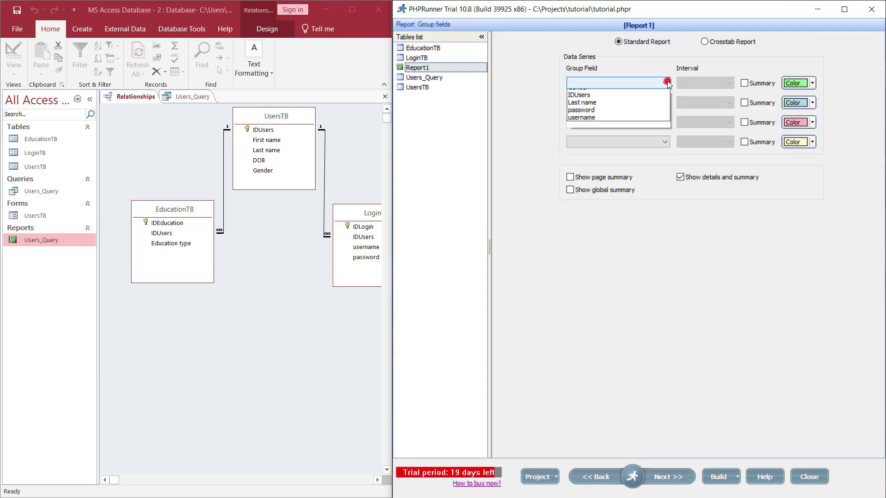
click(600, 139)
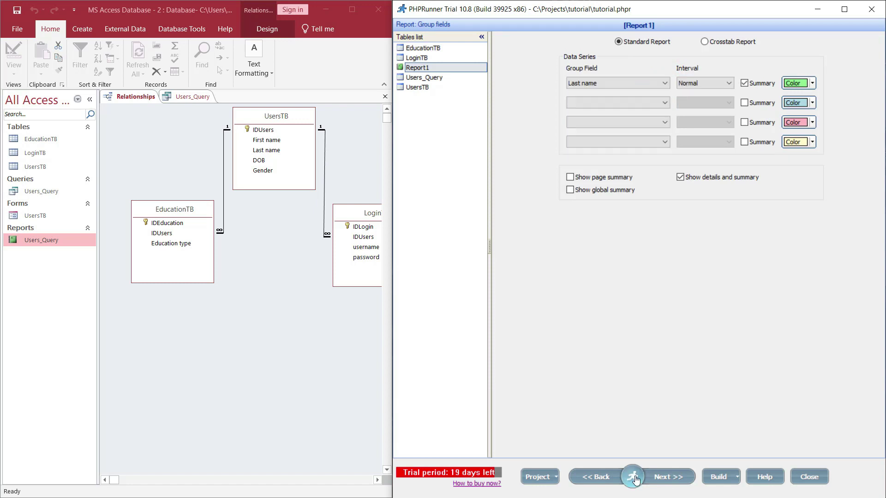
click(659, 480)
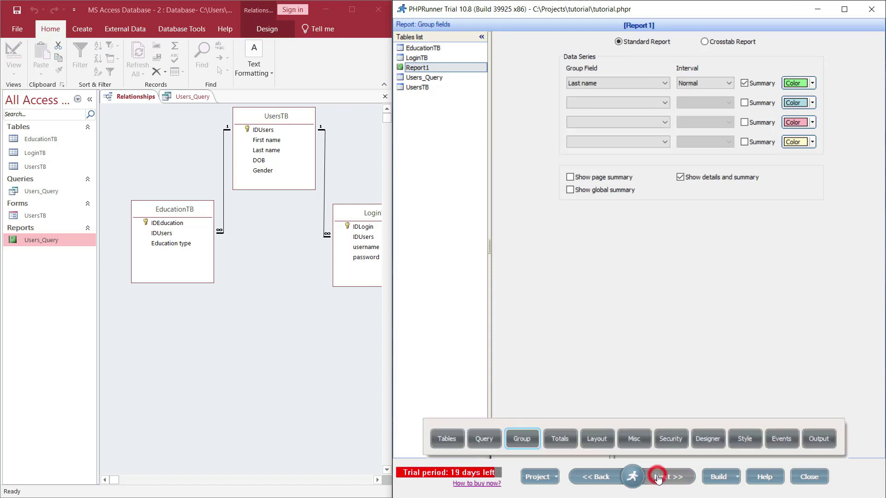
Skip through the totals, layout, misc and security pages to the Style Editor
click(677, 475)
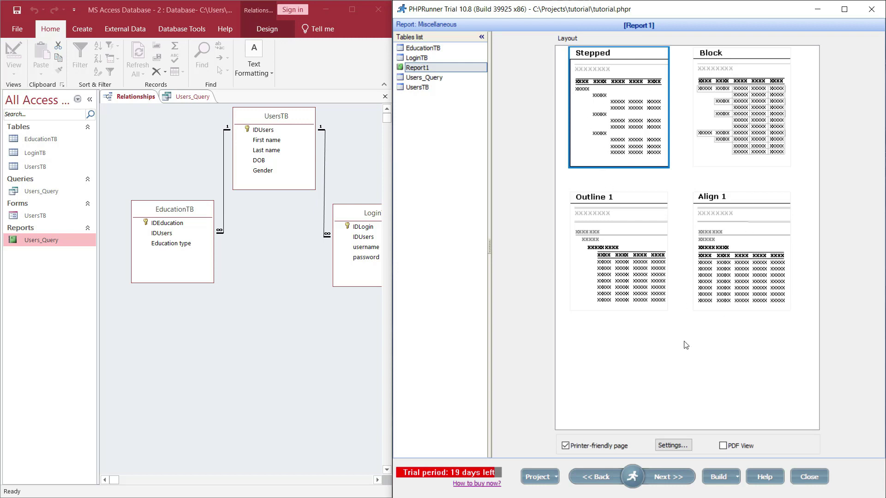
click(657, 480)
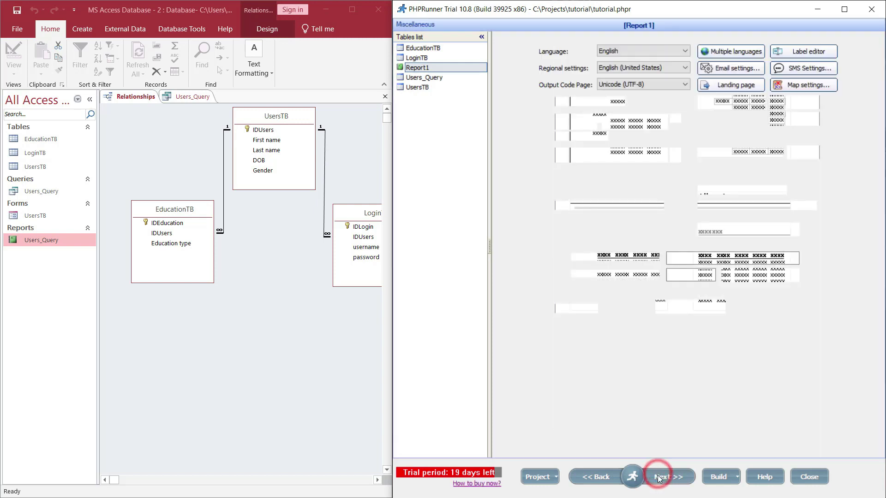
click(657, 479)
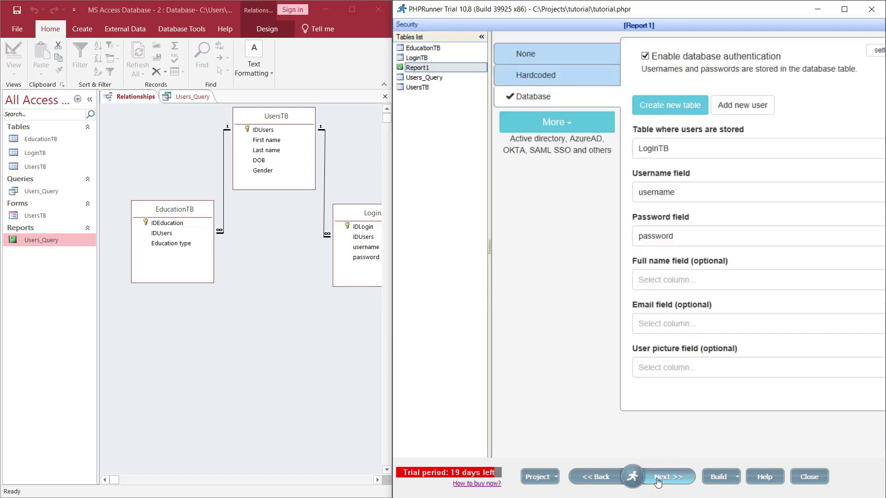
click(658, 480)
click(657, 478)
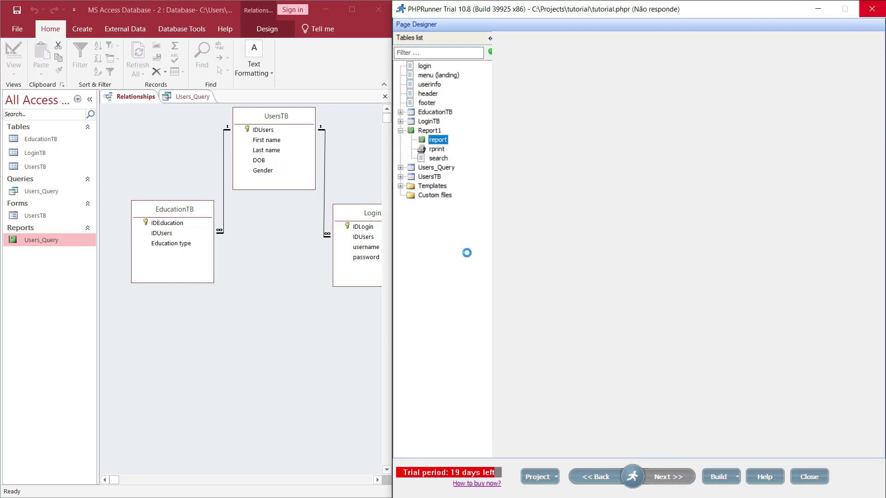
Build the project and open the generated menu listing Login TB, Users TB, Education TB, Users Query, Report1
click(716, 480)
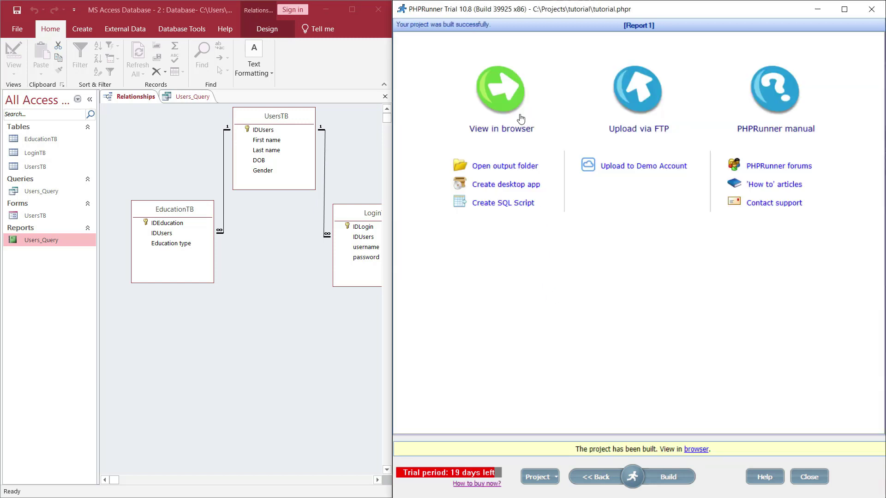
click(503, 92)
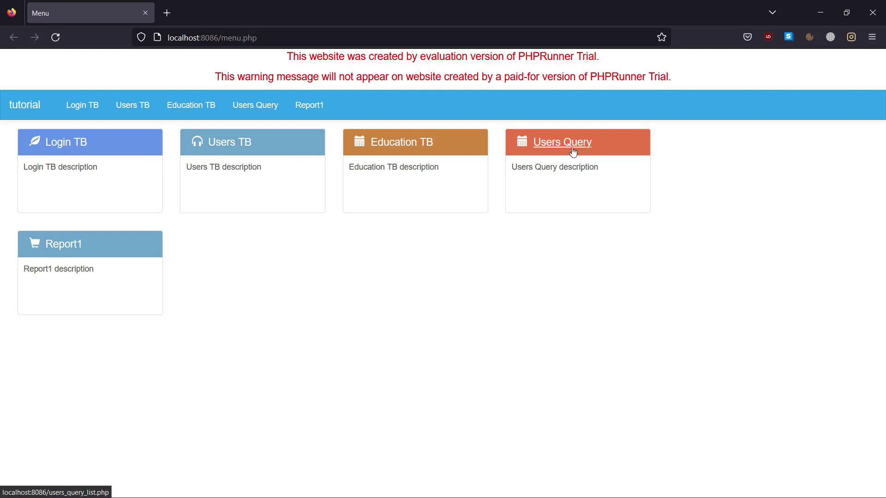
Check Report1's grouped output and print version, then close that tab and minimize Firefox
click(59, 246)
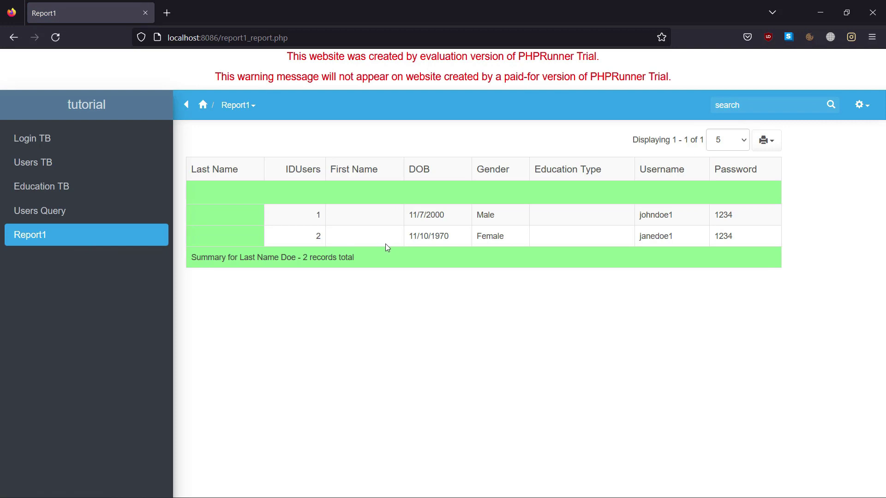
click(233, 216)
click(767, 142)
click(707, 240)
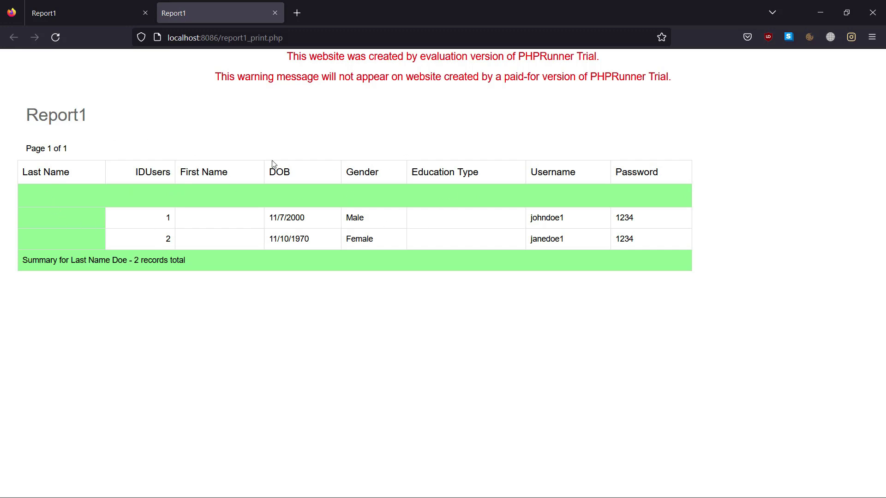
click(275, 14)
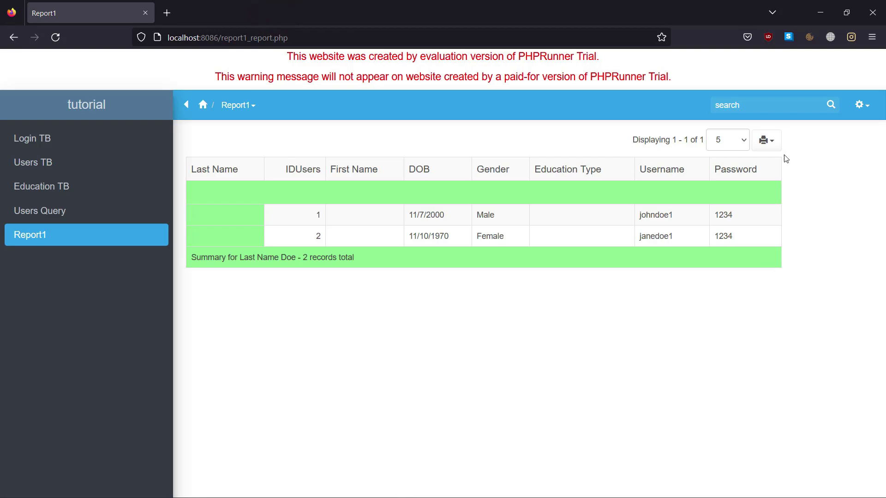
click(820, 12)
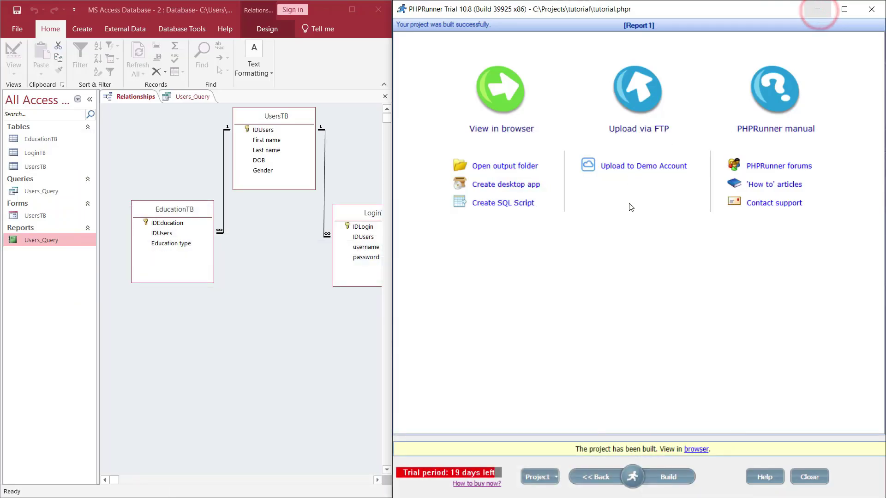
Return PHPRunner to the Tables page, then open Access's UsersTB form in Design View
mouse_move(632, 476)
click(452, 441)
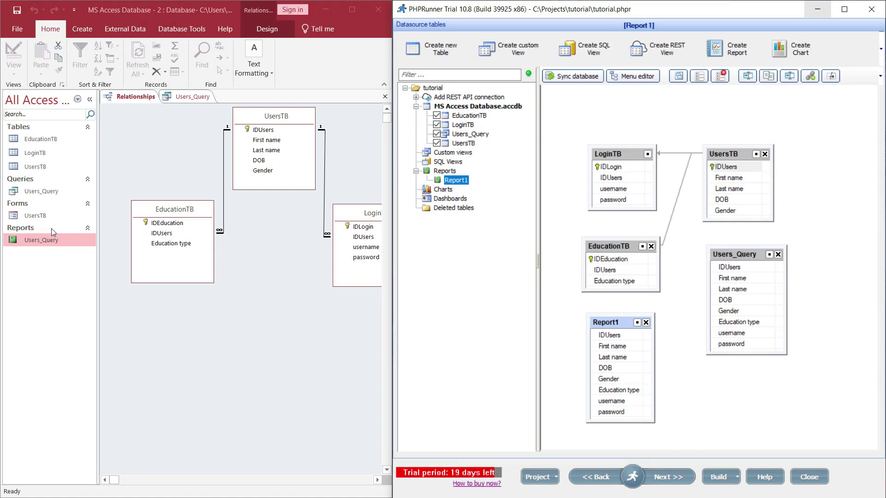
click(40, 216)
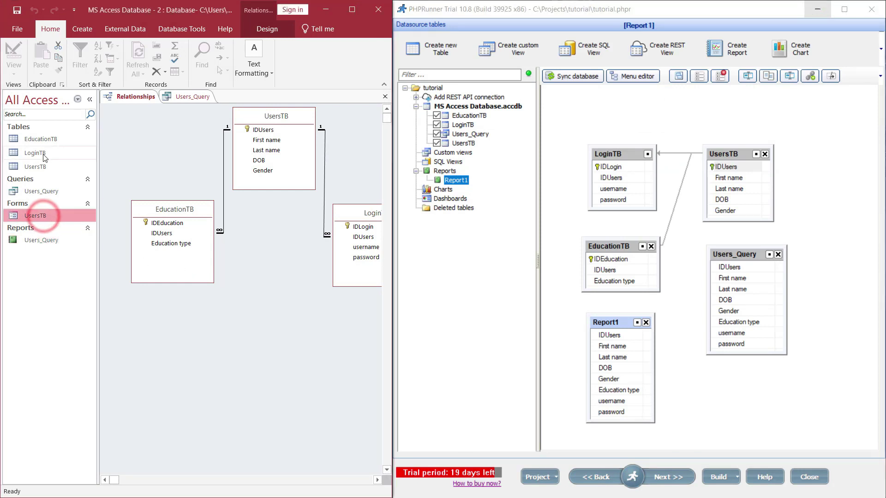
double_click(38, 216)
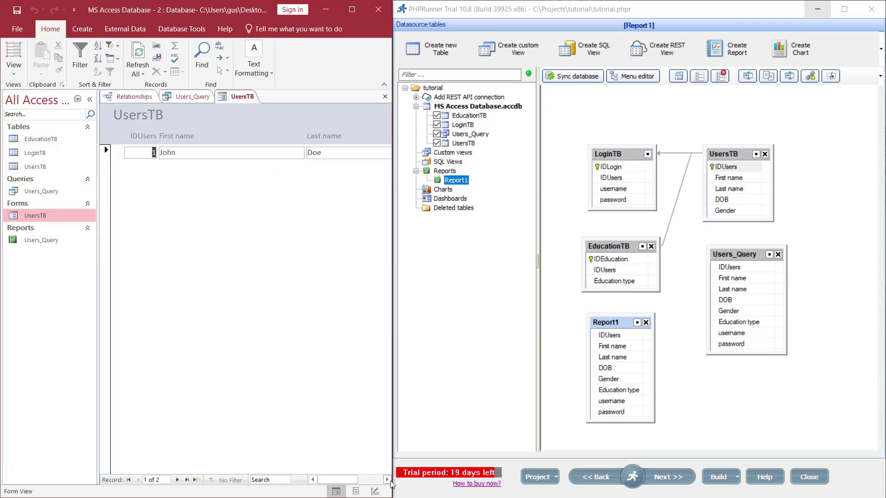
click(388, 479)
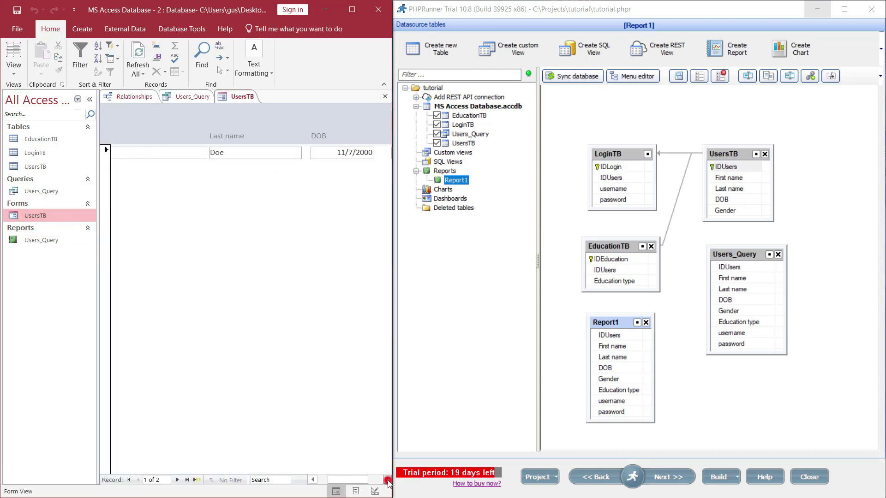
right_click(45, 217)
click(55, 252)
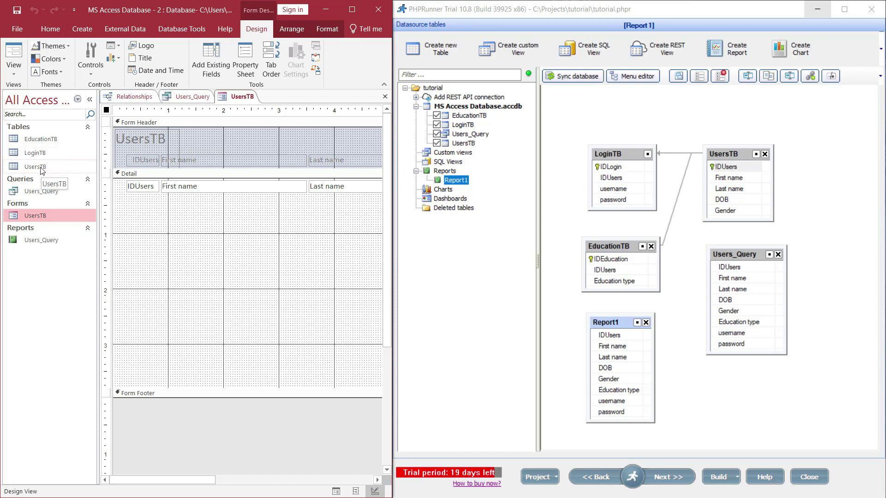
Add LoginTB as a subform on the UsersTB form, then switch to Form View
click(31, 156)
drag(32, 156, 126, 223)
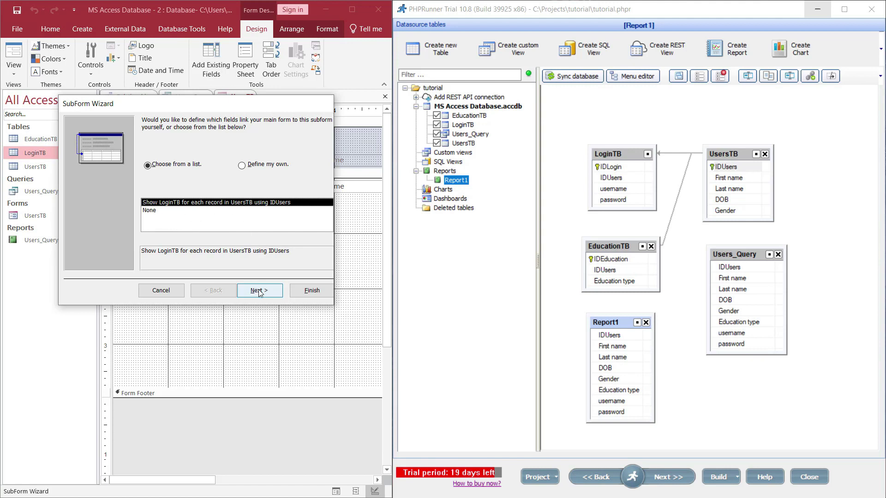
click(310, 292)
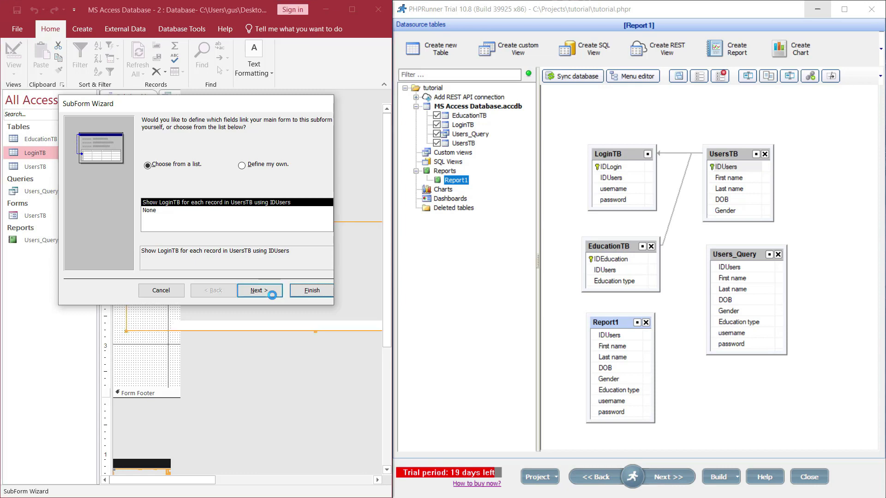
click(13, 53)
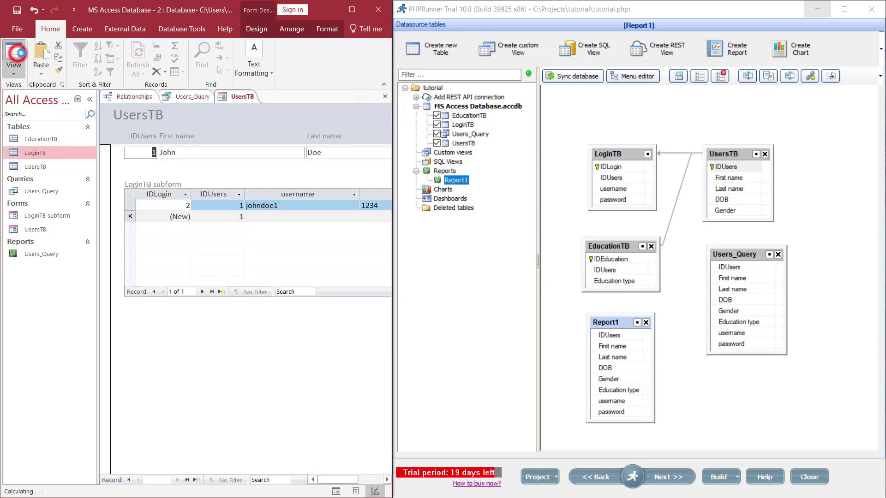
click(191, 152)
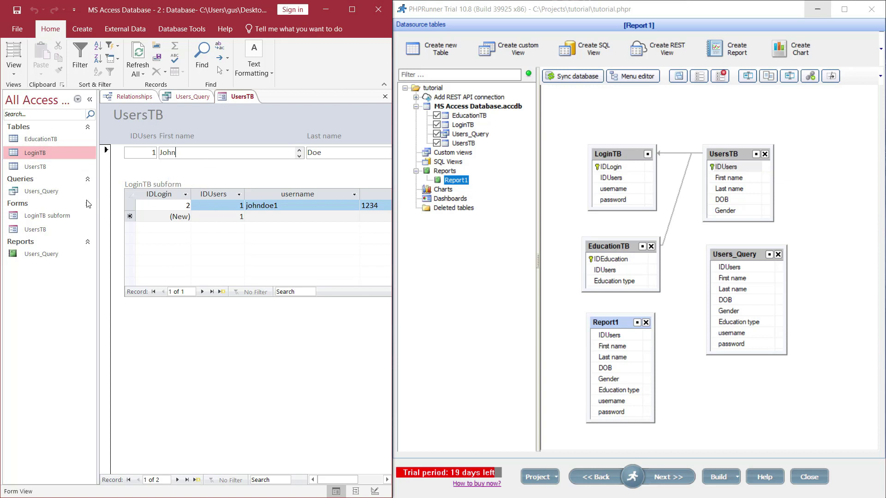
In the LoginTB subform, add and save a second login (IDLogin 3) with a username and password for user 1
click(41, 155)
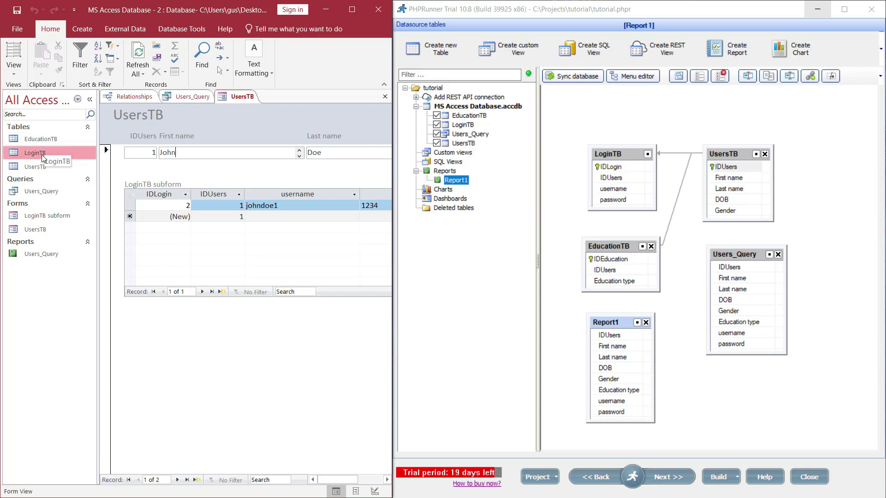
click(264, 218)
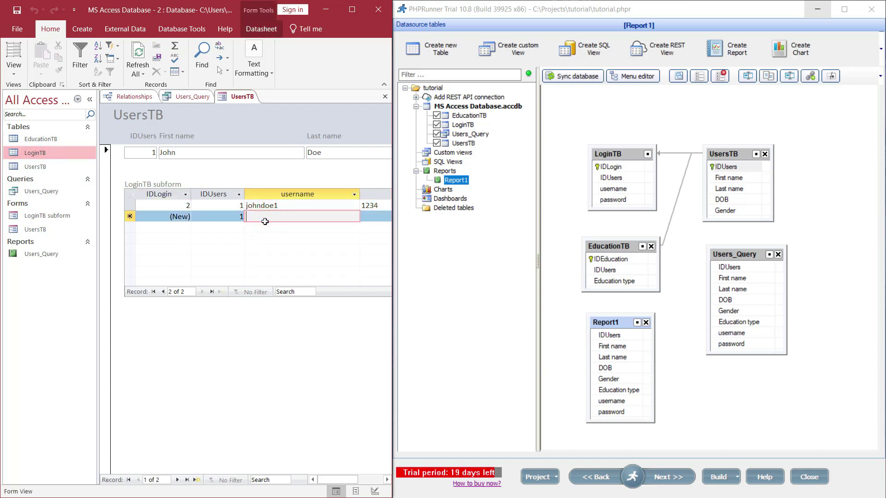
text(examp)
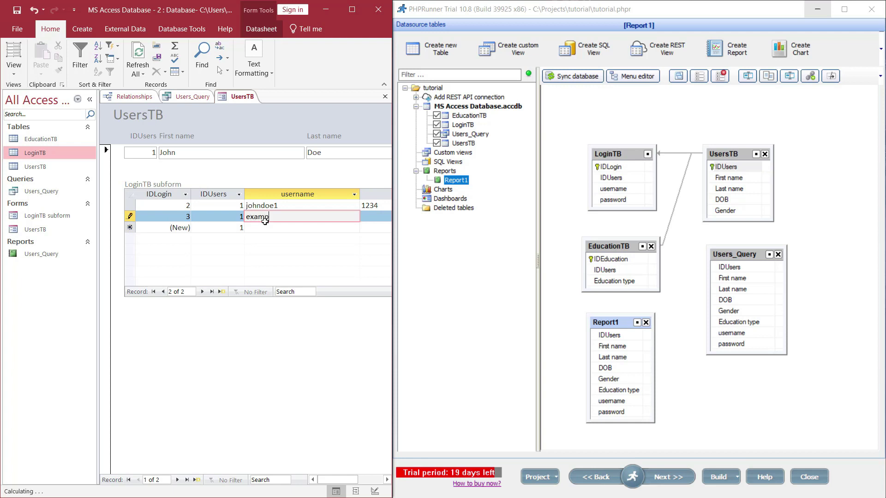
text(le1)
click(375, 217)
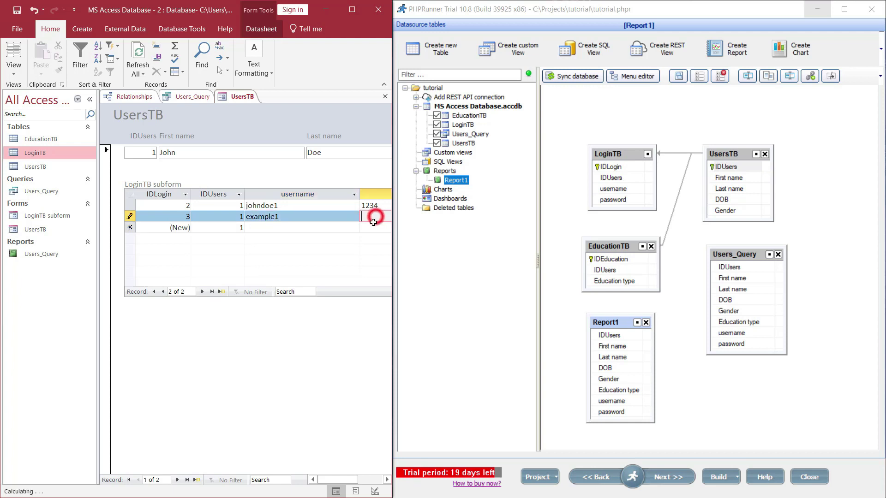
text(1234)
click(17, 10)
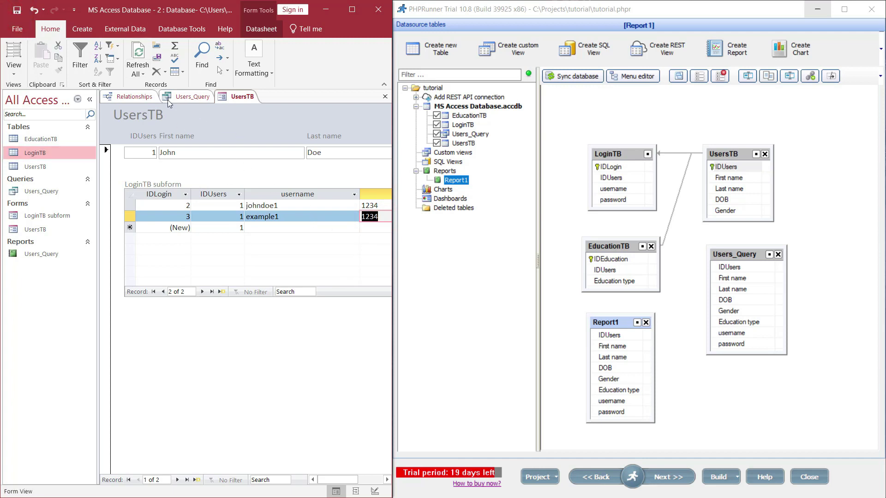
click(565, 222)
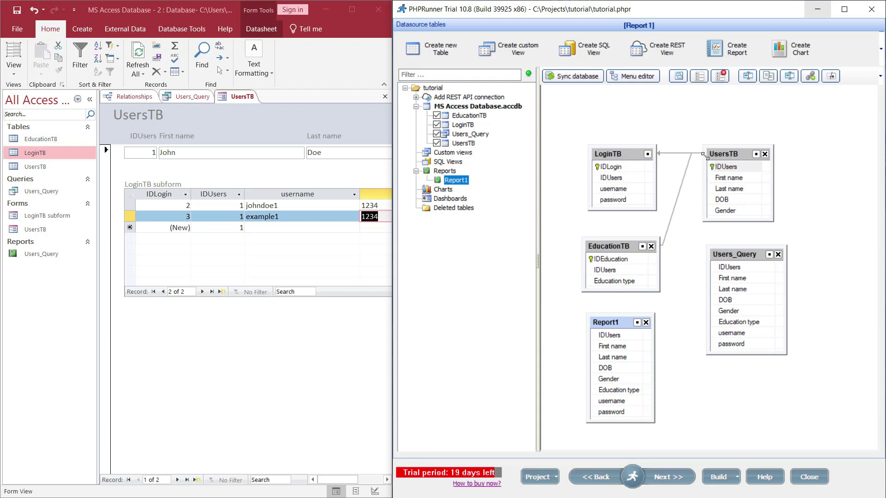
Accept the UsersTB–LoginTB link with UsersTB as master and LoginTB as details, joined on IDUsers
click(628, 152)
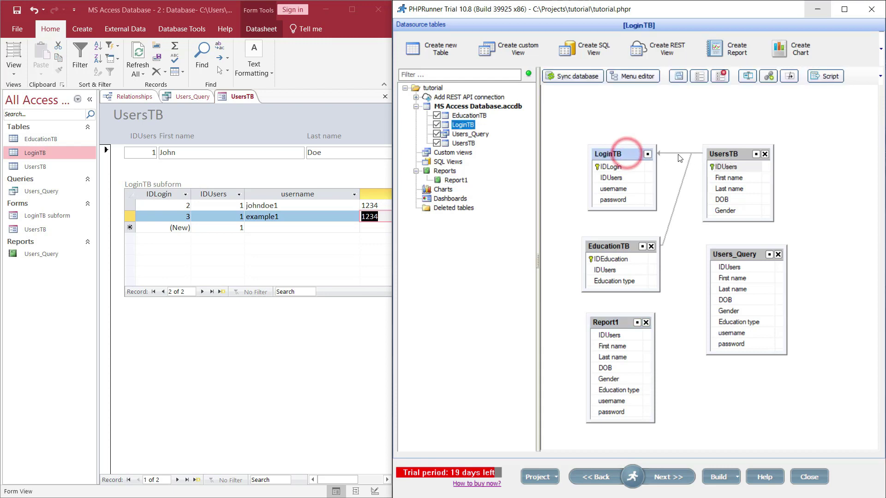
double_click(678, 153)
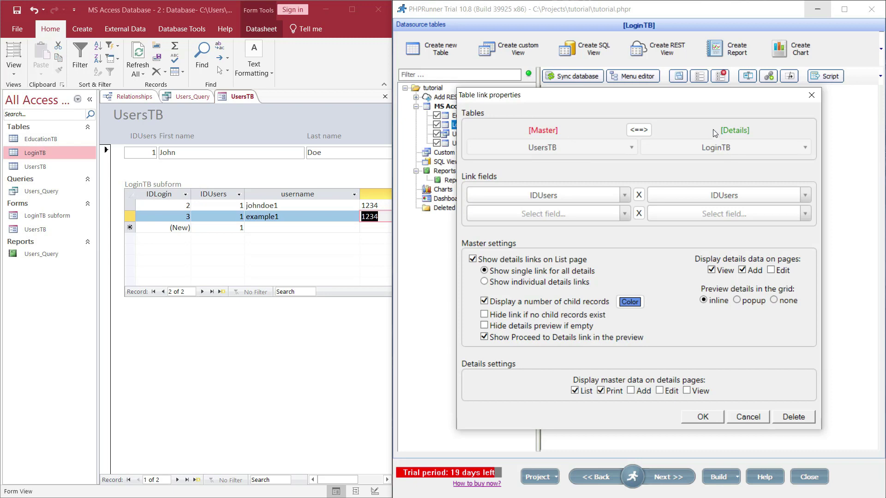
click(711, 418)
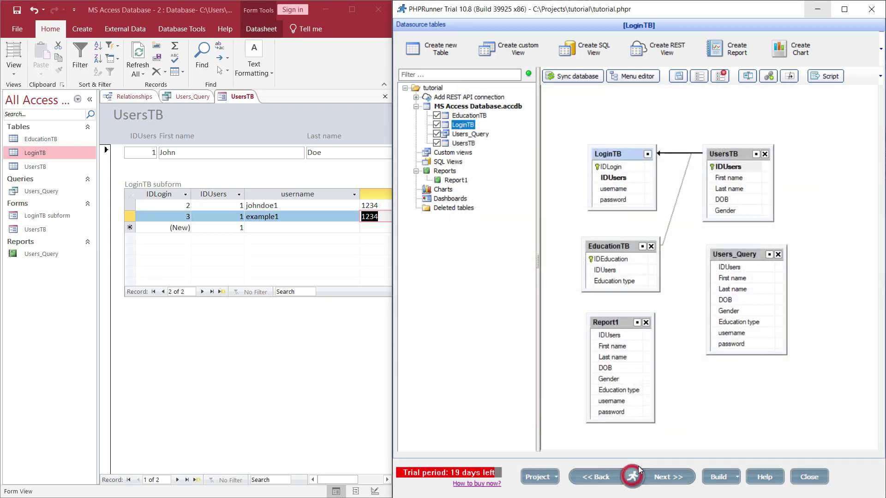
Review the LoginTB add and list layouts in Page Designer, then view the Users TB list in Firefox
mouse_move(639, 458)
click(684, 440)
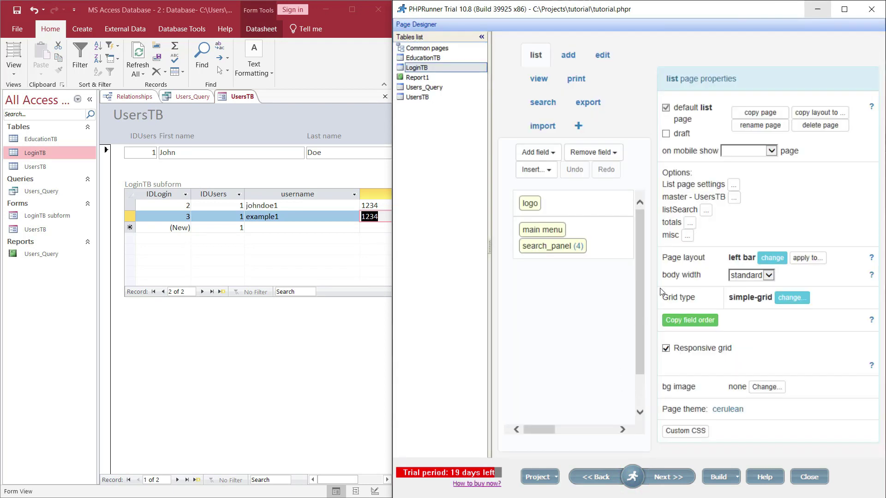
click(568, 55)
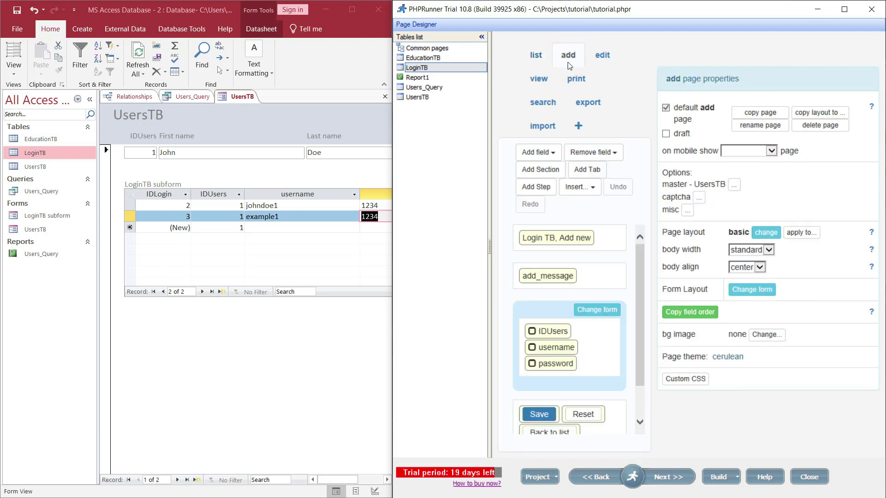
click(541, 56)
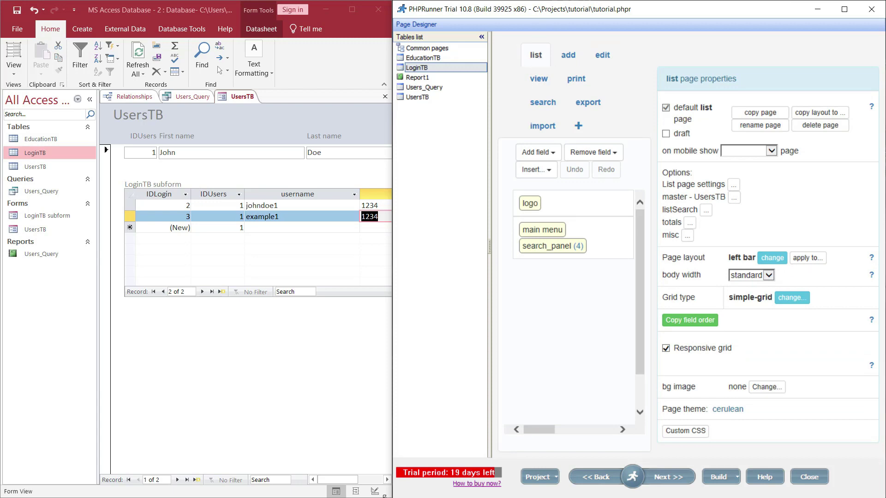
click(33, 162)
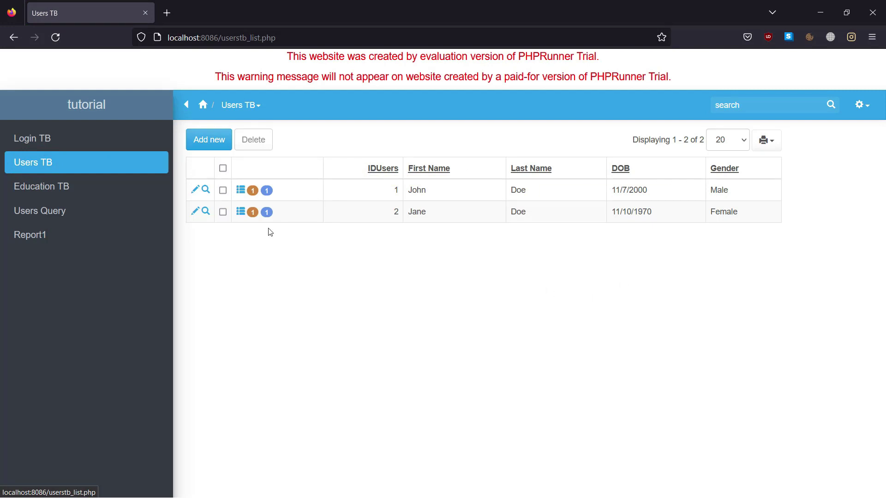
Open user 1's Users TB edit page, which has no login details yet, then return to PHPRunner
click(195, 191)
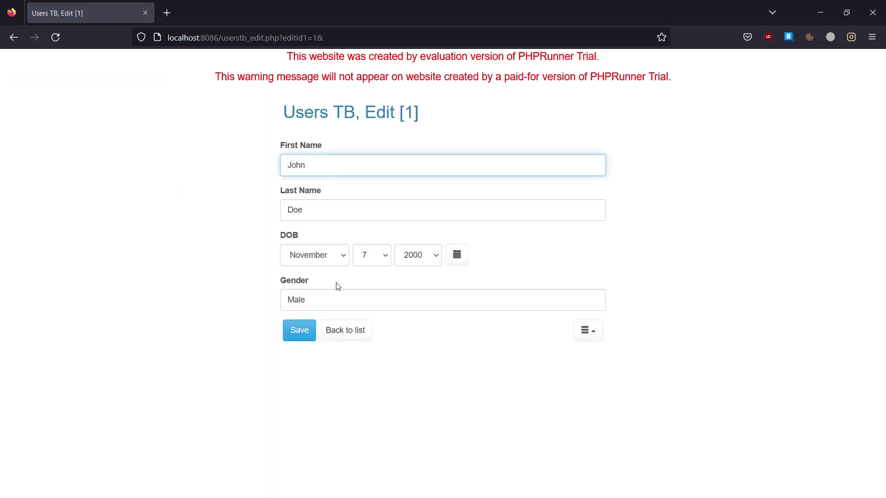
key(alt+Tab)
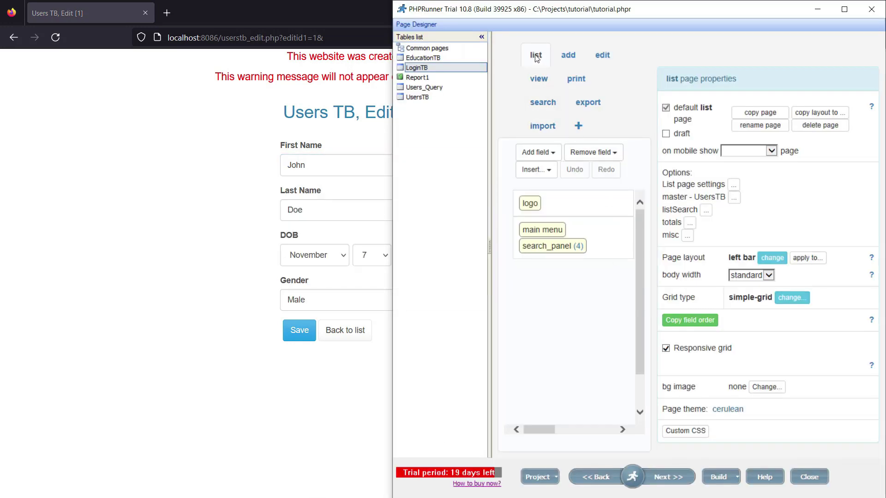
Inspect the details - LoginTB block on the UsersTB add page, then rebuild the project
click(566, 58)
click(845, 9)
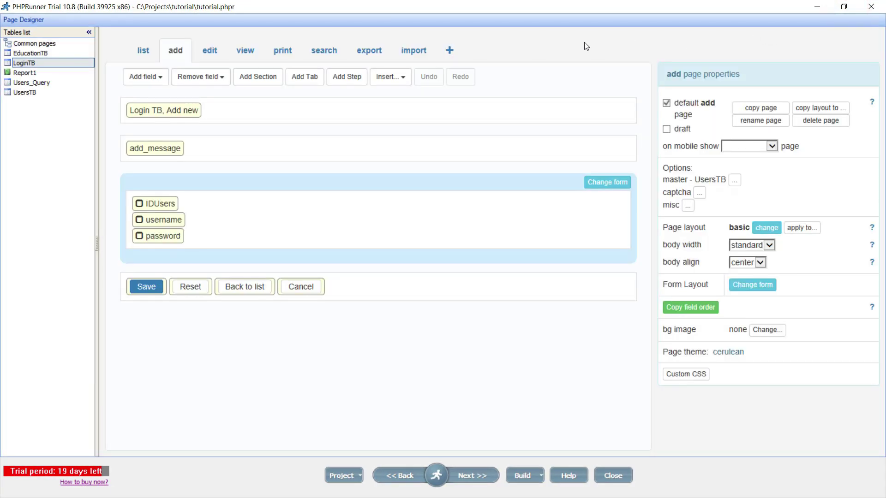
click(25, 93)
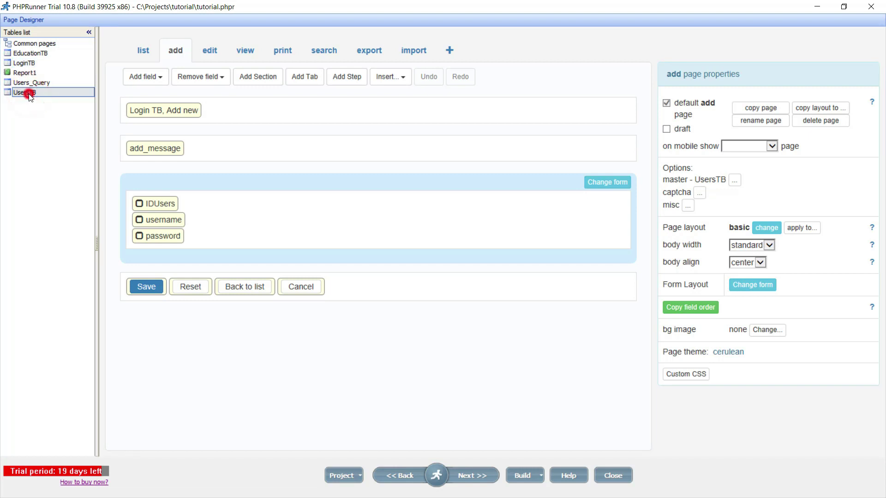
click(27, 94)
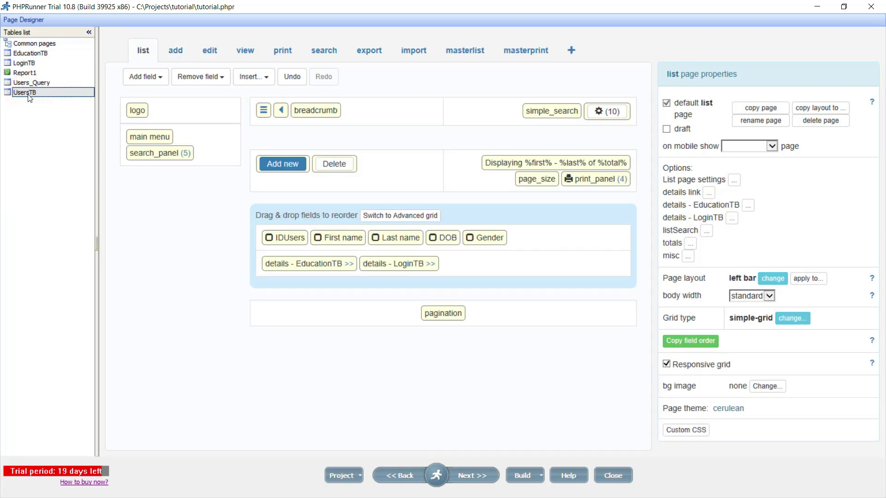
click(176, 52)
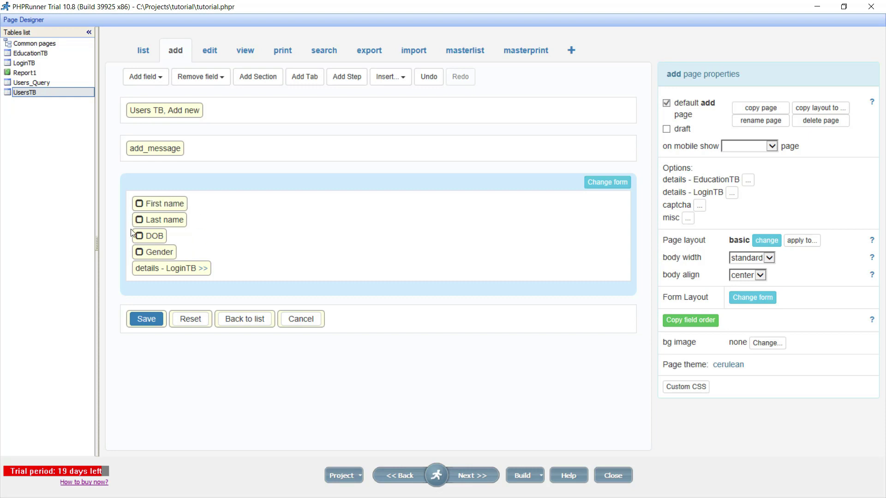
click(164, 266)
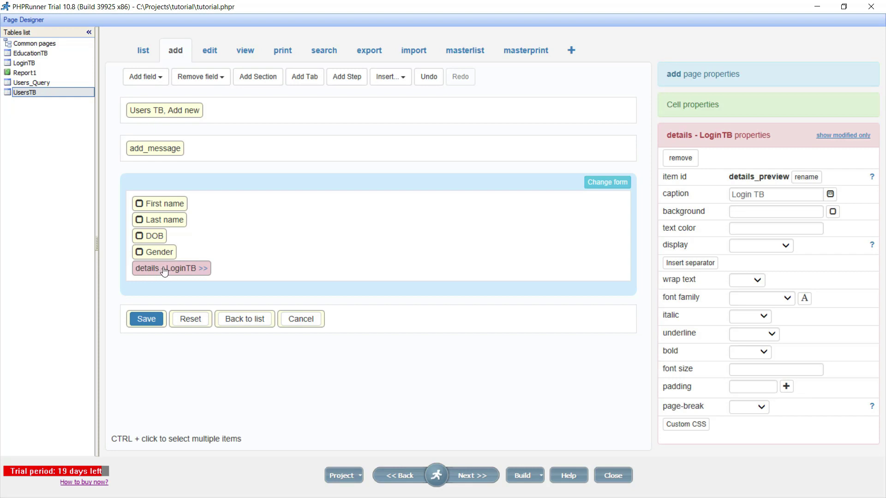
click(523, 471)
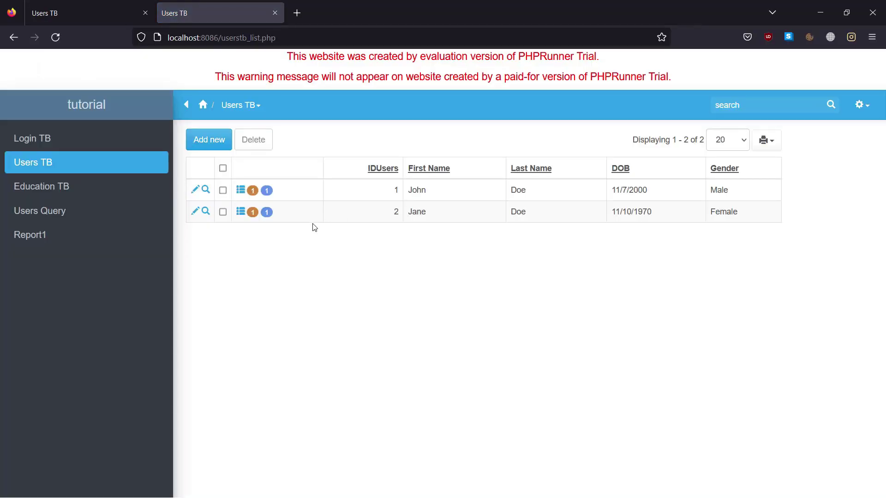
Add a new login with a username and password to user 1 from its Firefox edit page, and save the record
click(196, 191)
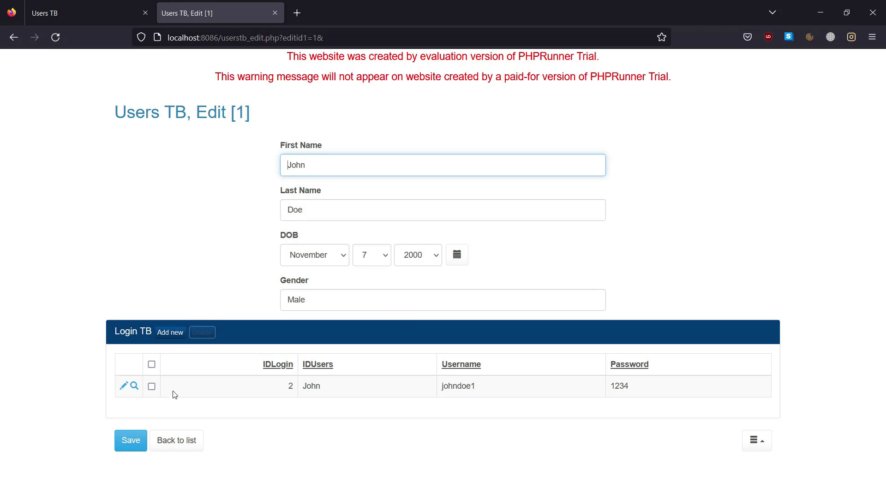
click(170, 333)
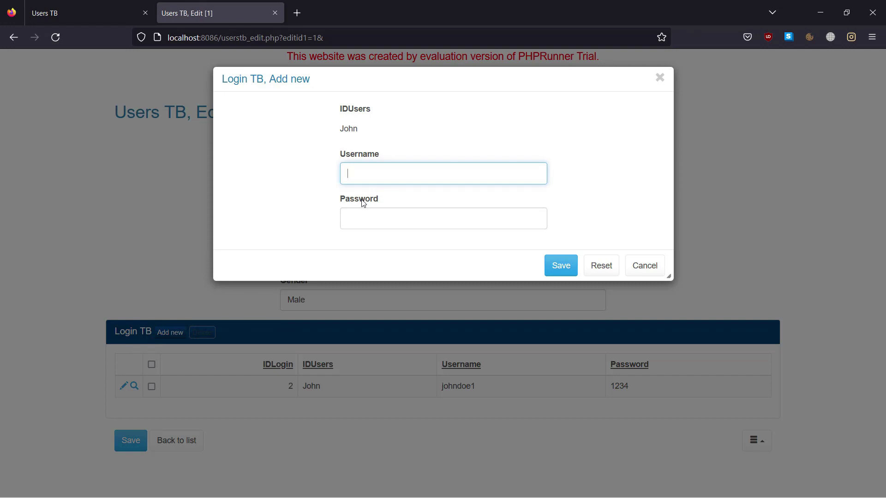
click(374, 224)
text(1234)
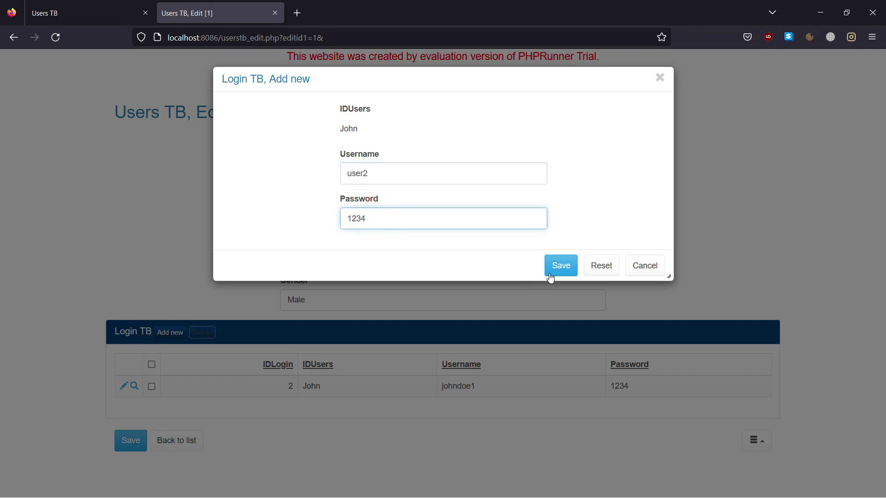
click(550, 275)
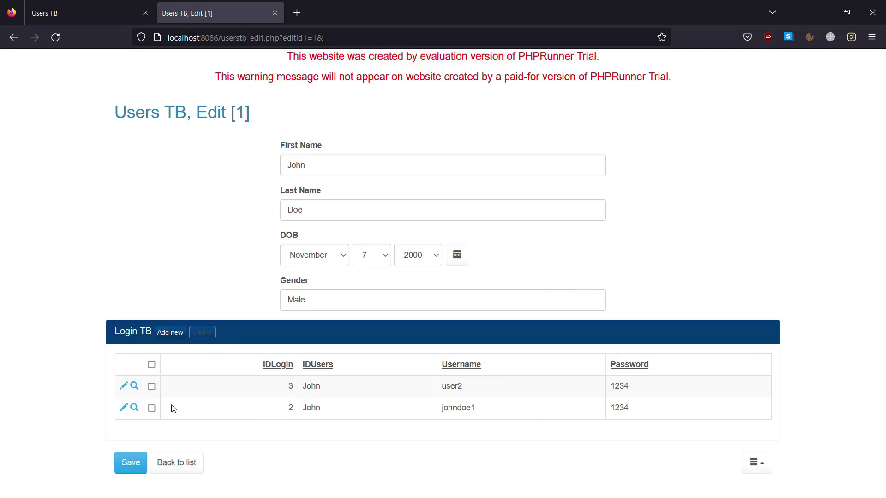
click(138, 468)
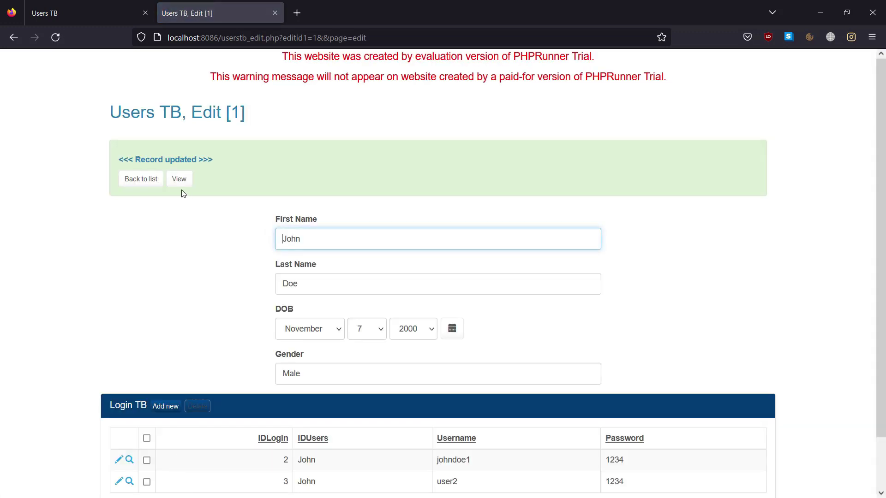
click(142, 178)
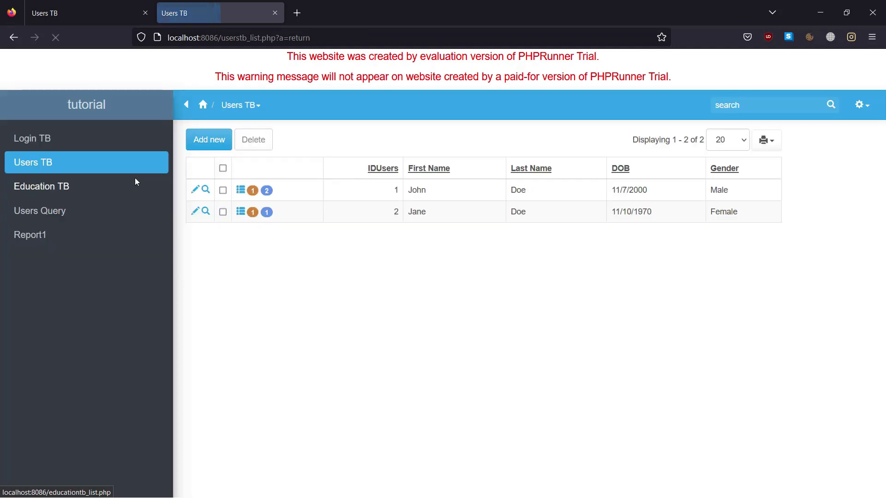
Restore PHPRunner onto the right half, stretched to the screen bottom, with Access brought up beside it
key(alt+Tab)
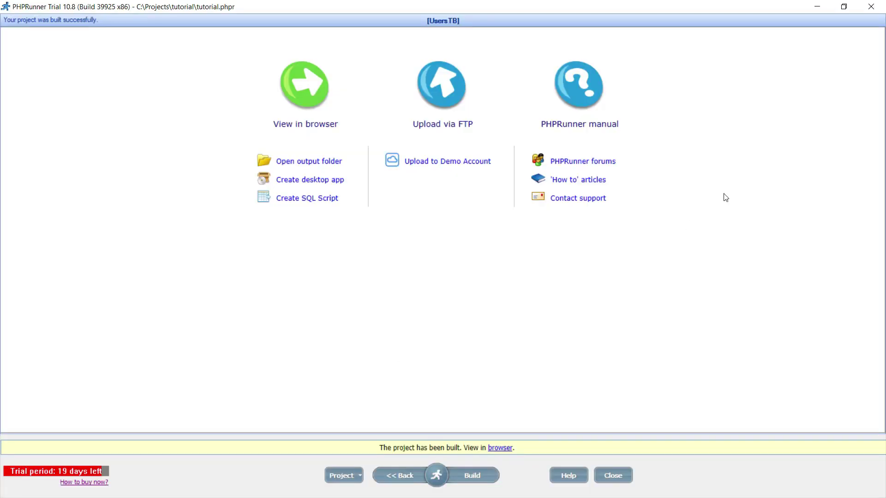
click(844, 6)
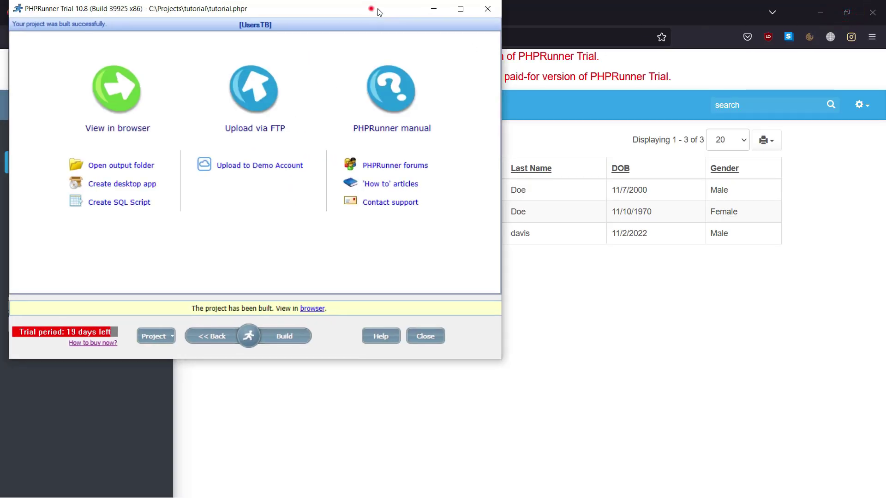
drag(377, 12, 757, 12)
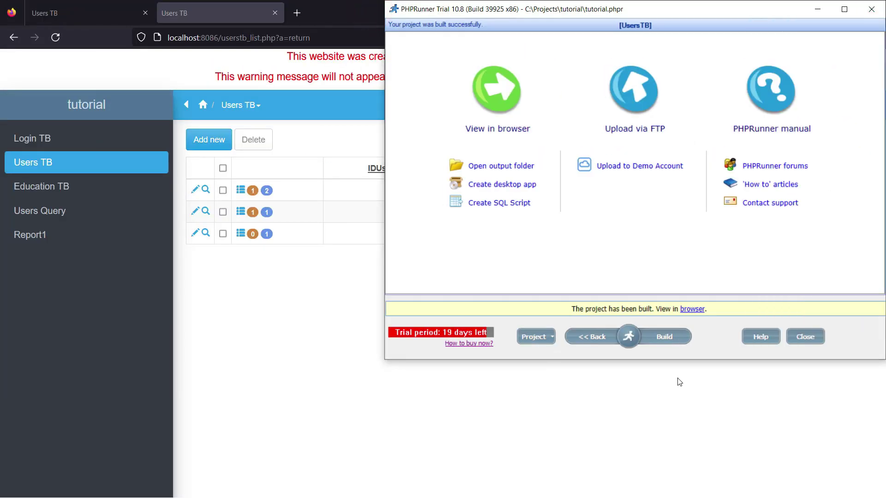
drag(679, 362, 688, 497)
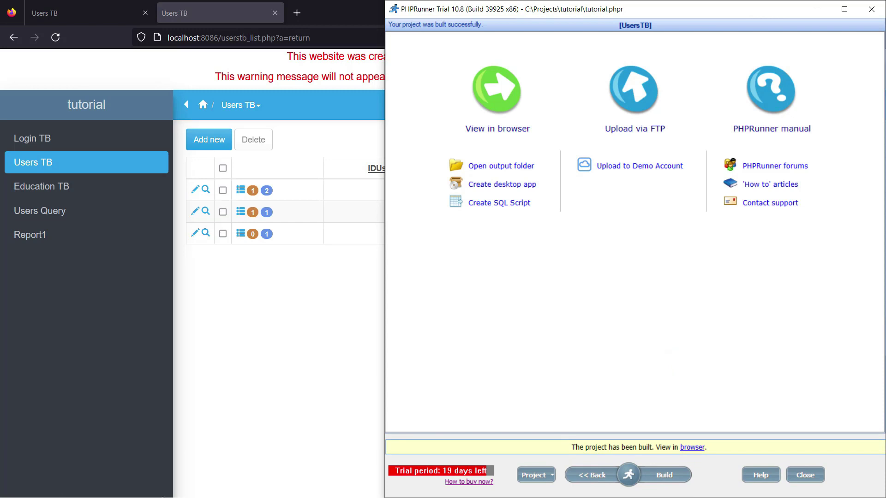
key(alt+Tab)
click(336, 279)
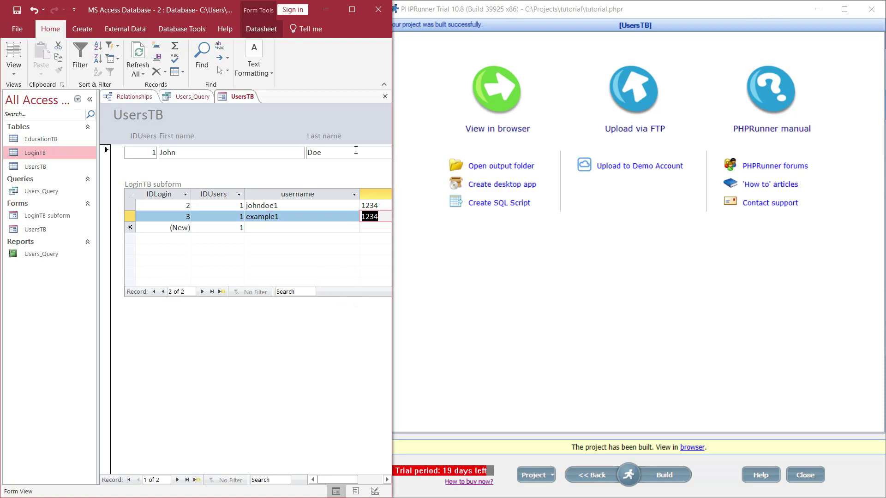
Close the UsersTB form and the Users_Query datasheet in Access, leaving only the Relationships diagram
click(386, 96)
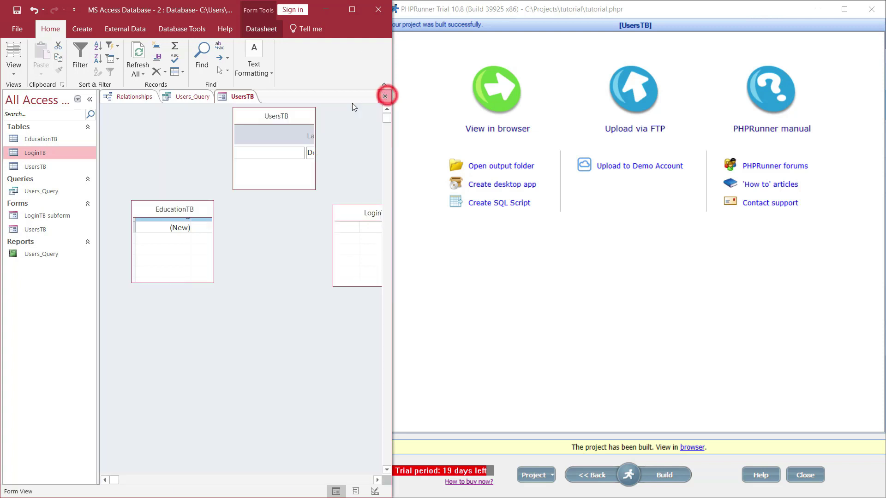
click(198, 96)
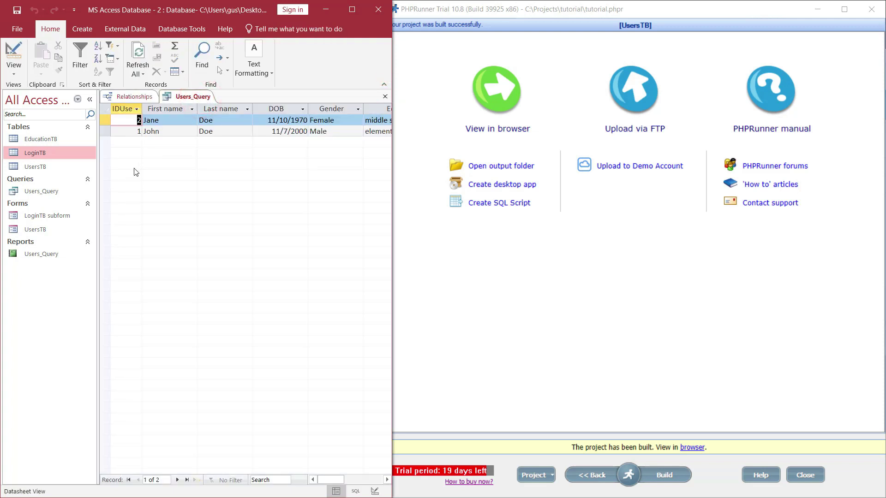
click(612, 359)
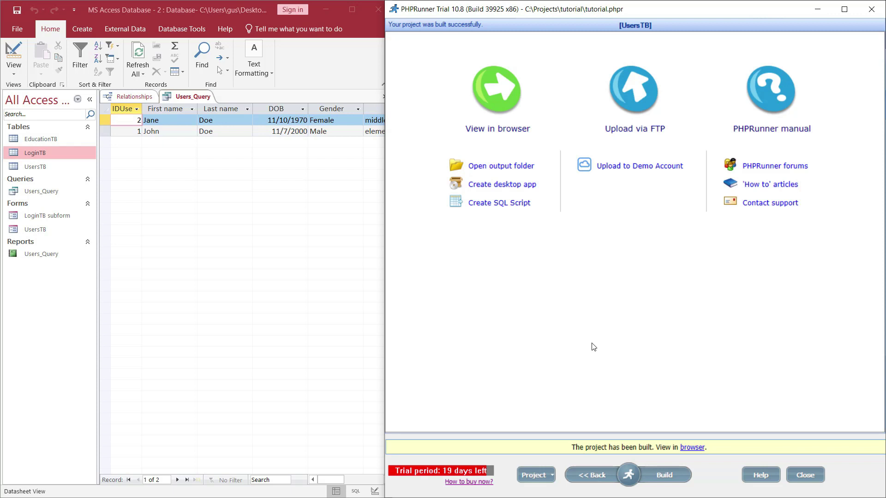
click(201, 96)
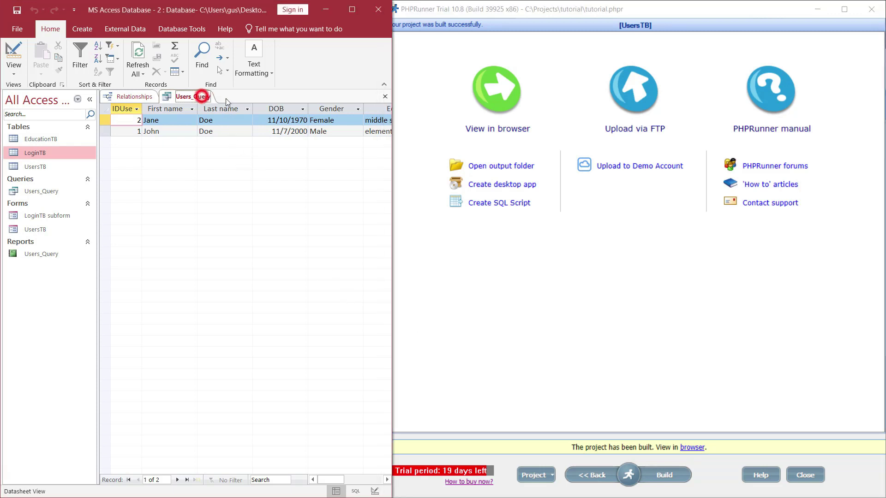
click(385, 96)
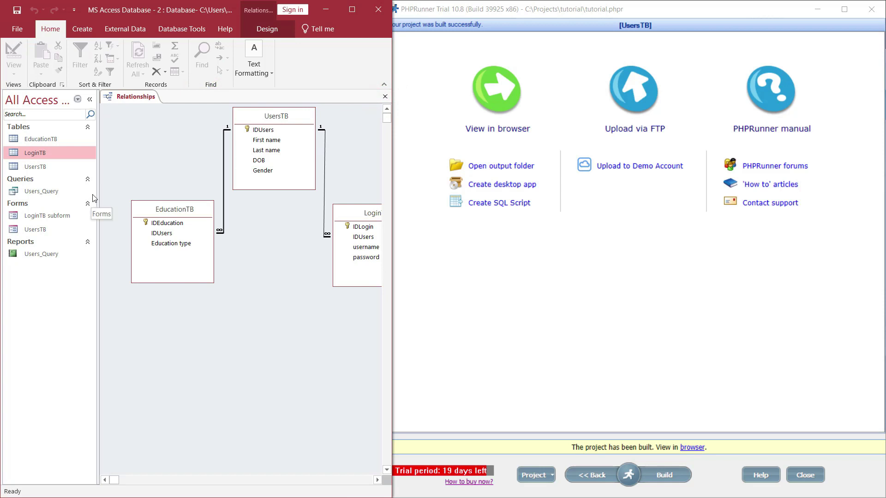
click(80, 31)
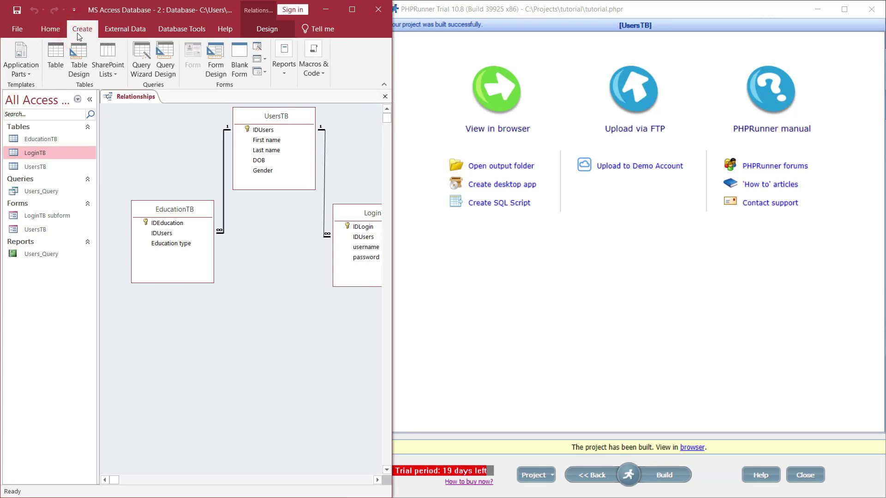
Start a Simple Query Wizard query with UsersTB First name plus LoginTB username and password
click(141, 54)
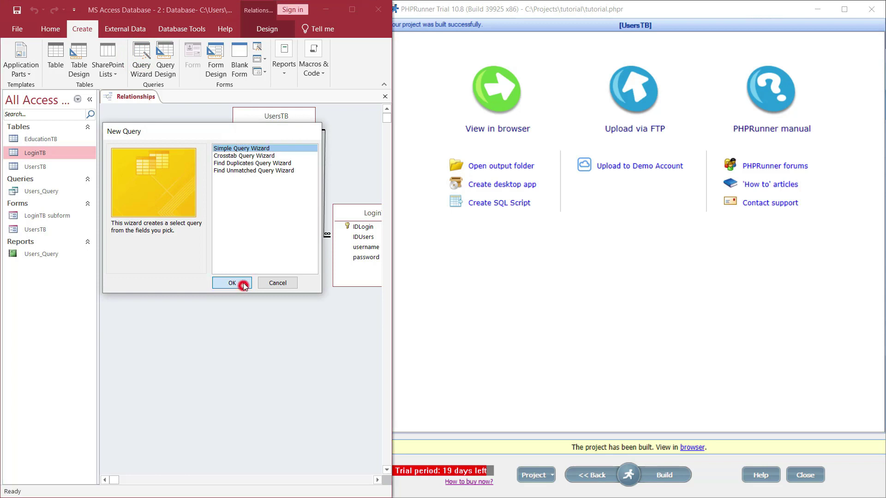
click(233, 283)
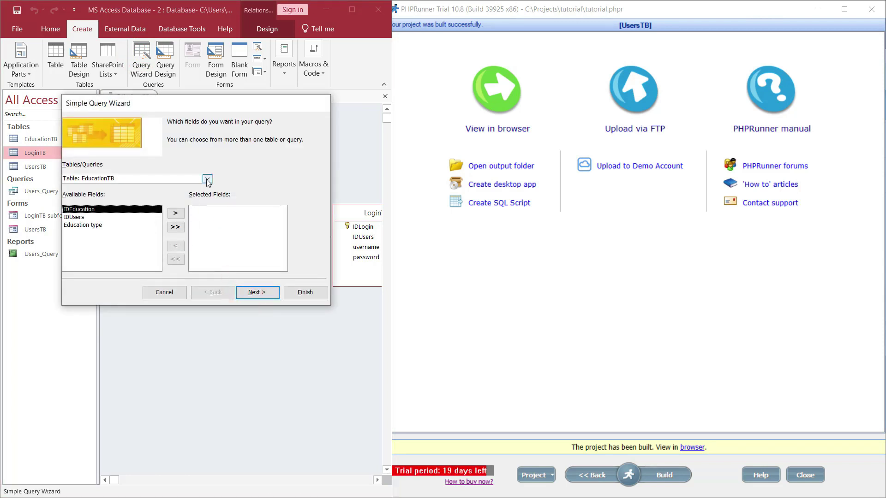
click(207, 179)
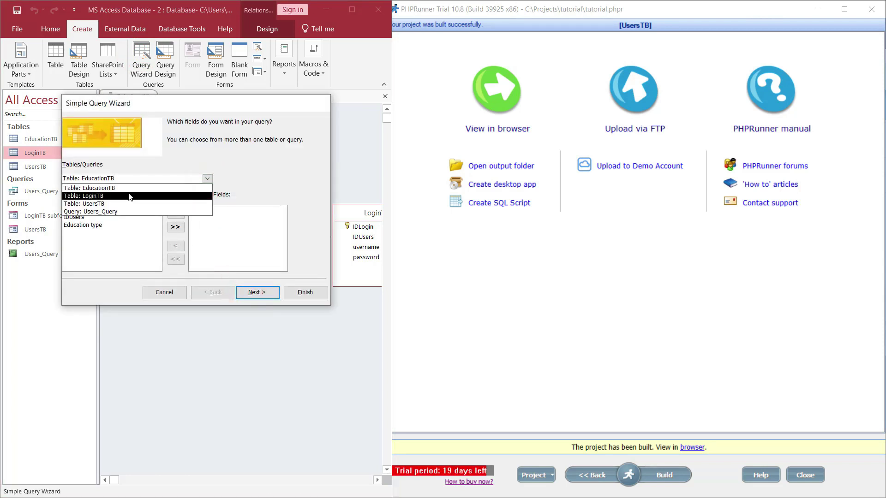
click(119, 205)
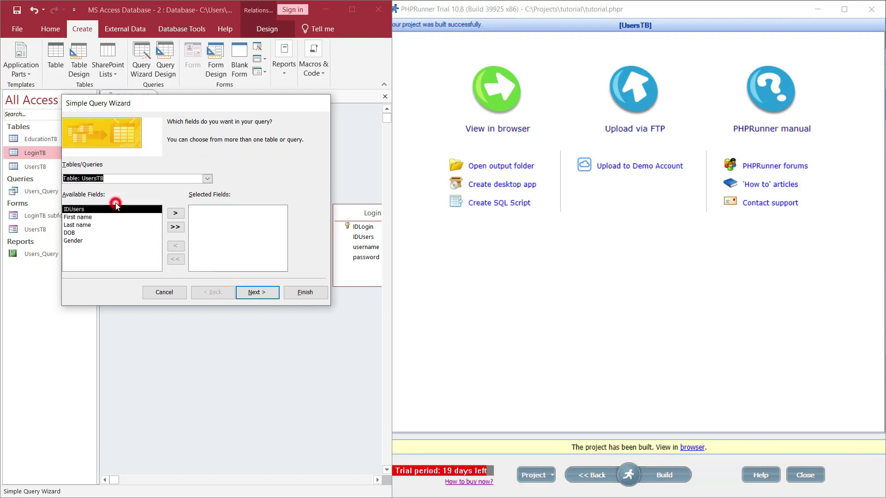
click(93, 217)
click(176, 214)
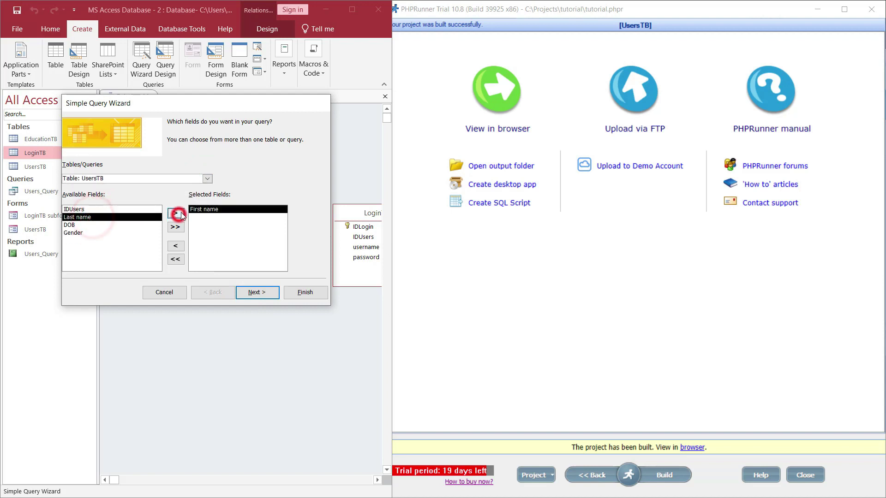
click(207, 179)
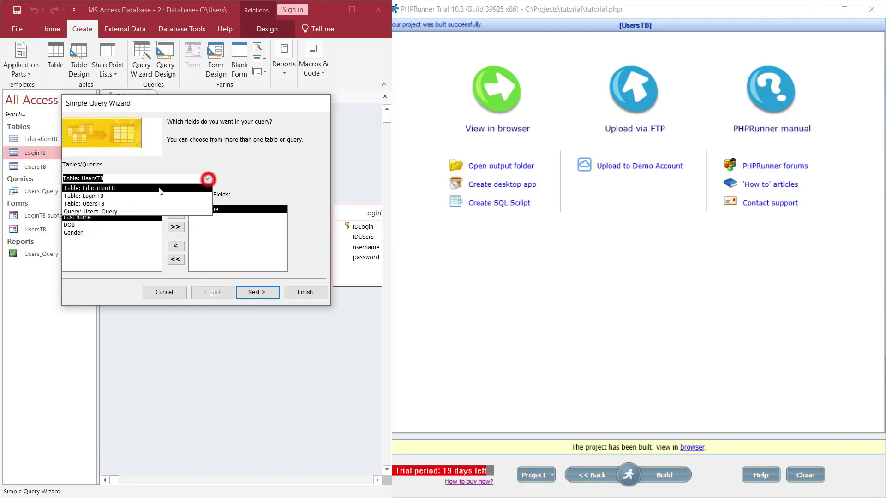
click(88, 196)
click(84, 225)
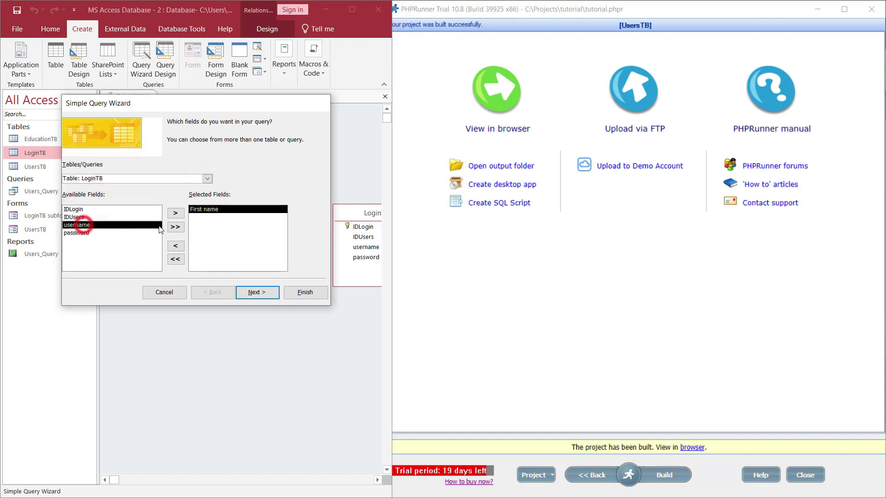
click(175, 213)
click(175, 213)
Name the query quer1, finish the wizard, and close its datasheet
click(253, 293)
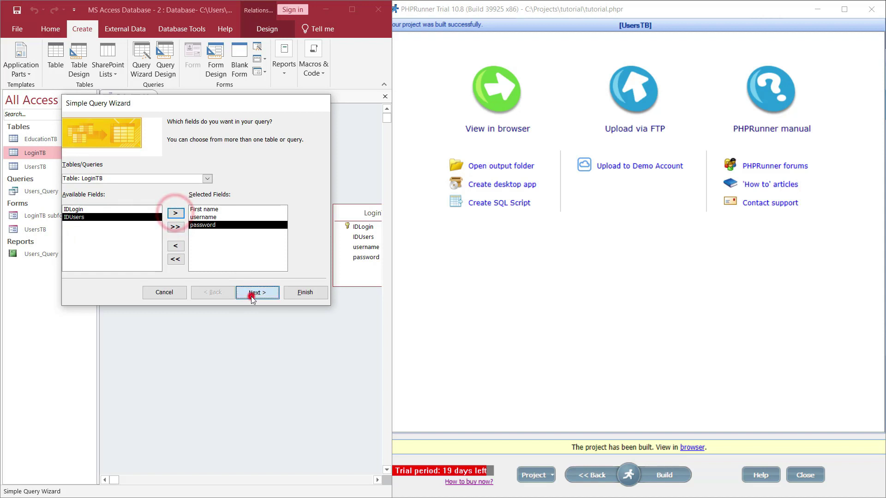
click(260, 292)
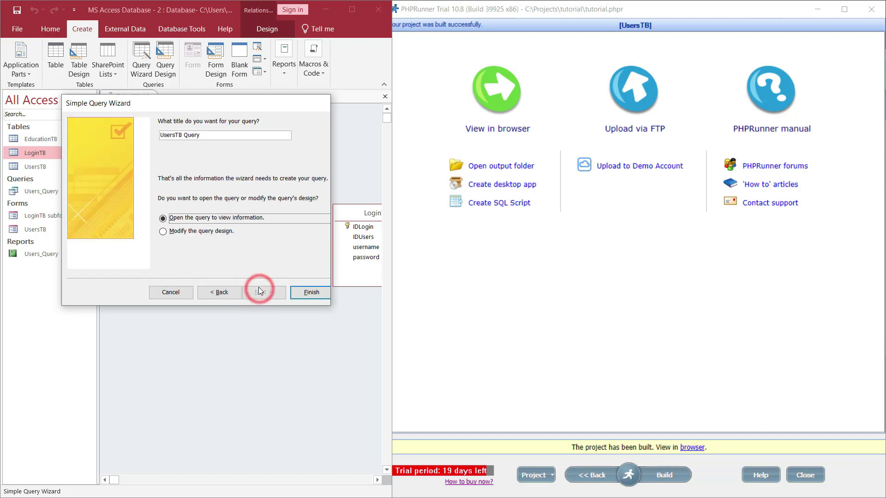
drag(211, 136, 141, 140)
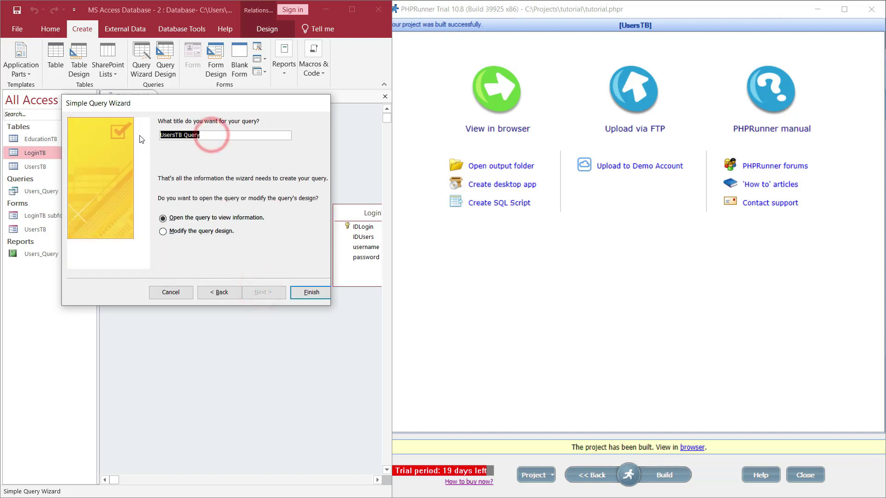
text(quer1)
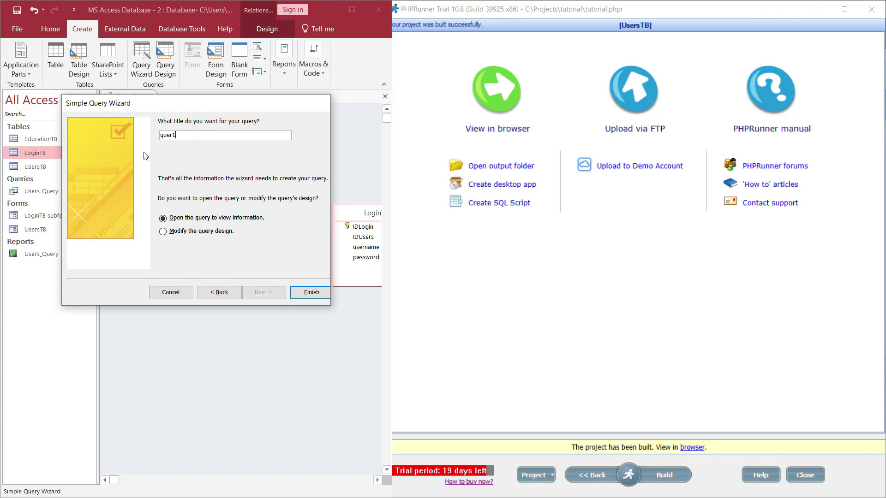
click(309, 294)
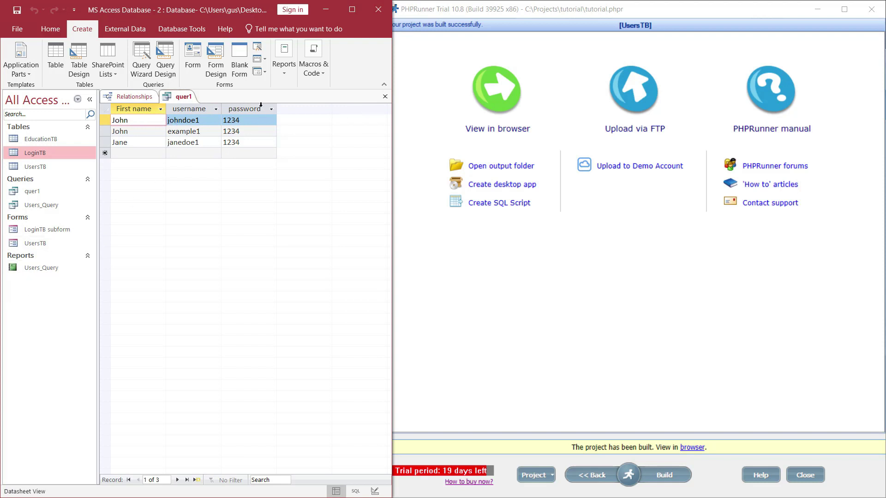
click(385, 97)
Rename the quer1 query to query1
right_click(35, 193)
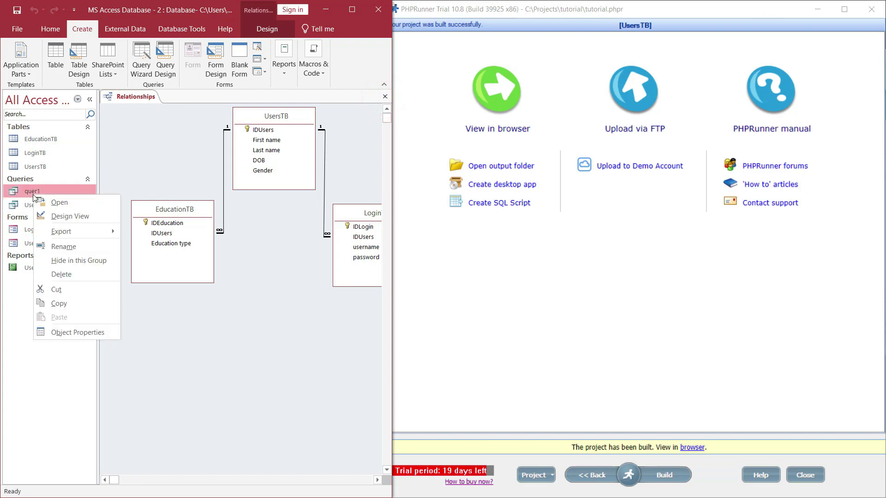
click(61, 247)
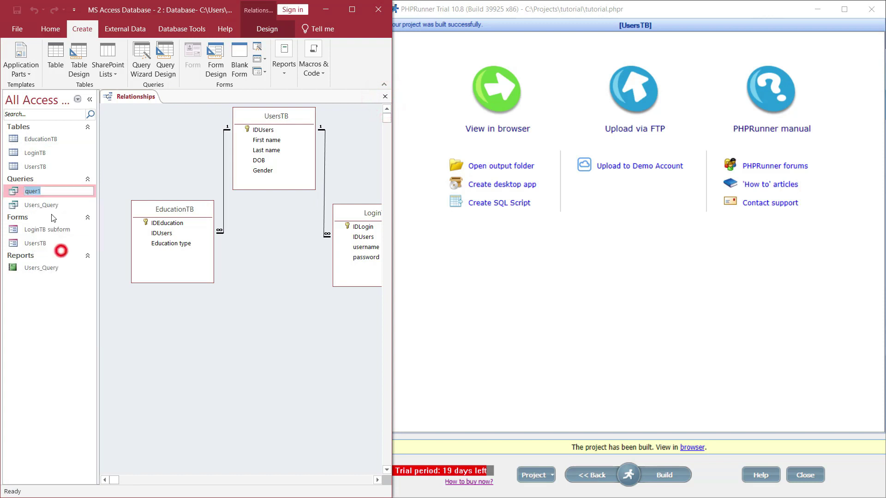
click(38, 192)
text(y1)
click(48, 259)
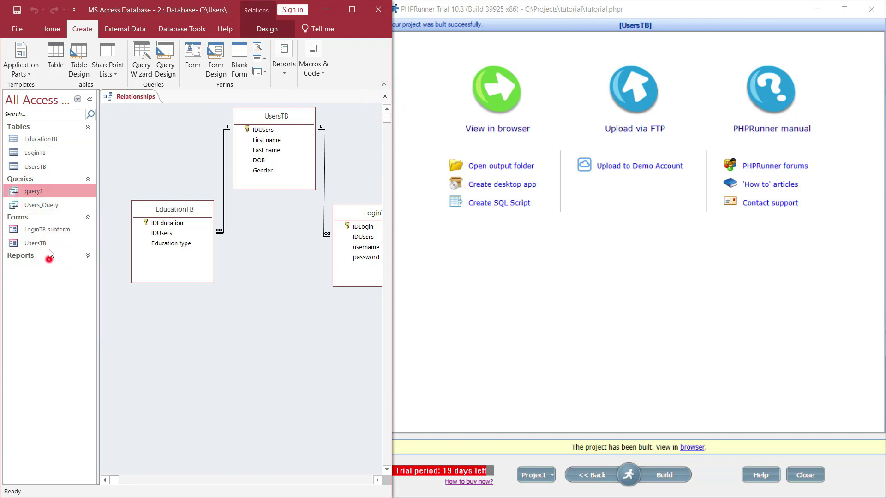
Open the query1 datasheet and select its First name, username and password columns
double_click(41, 192)
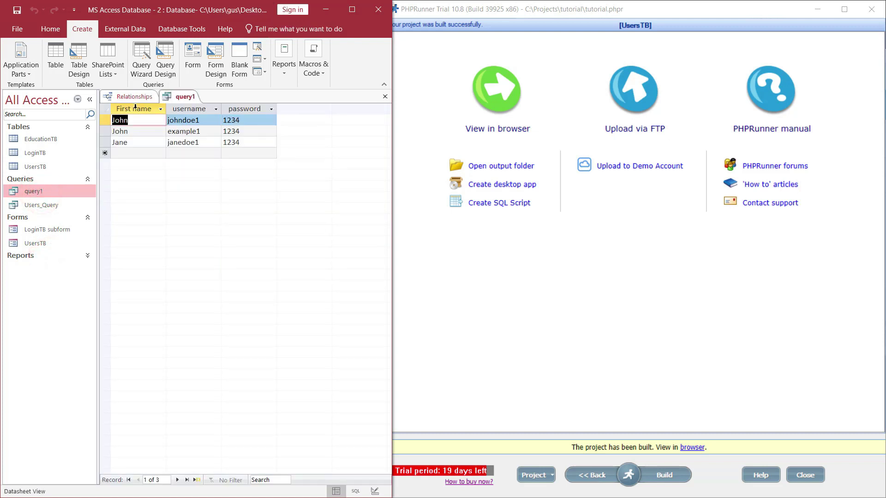
click(136, 106)
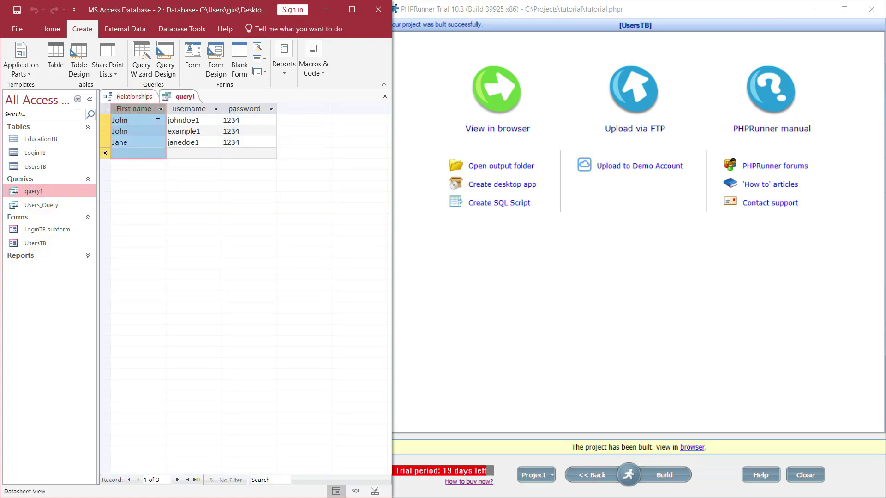
drag(189, 109, 236, 109)
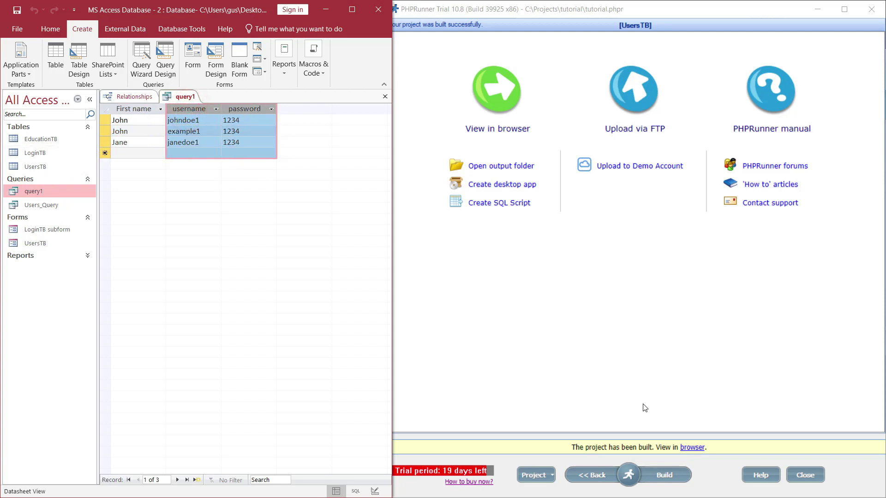
click(629, 475)
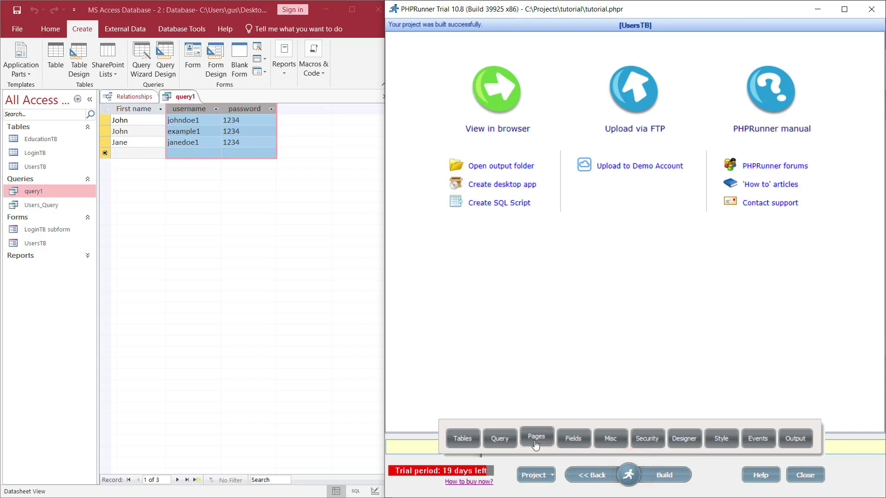
In the UsersTB SQL query, remove Last name, DOB and Gender from the output
click(462, 437)
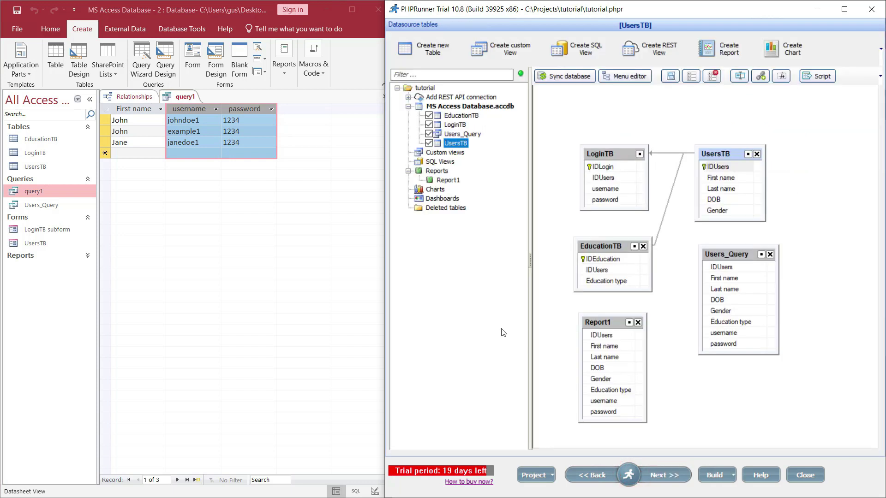
click(628, 475)
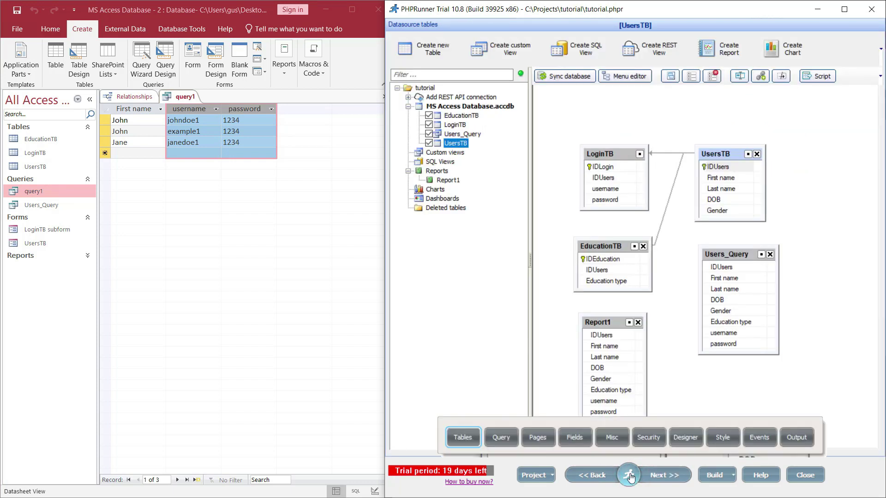
click(503, 439)
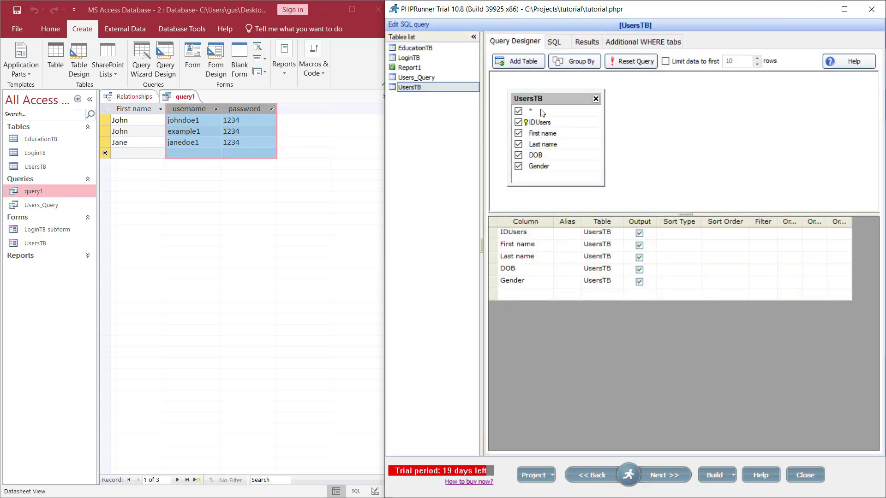
click(519, 144)
click(519, 155)
click(519, 166)
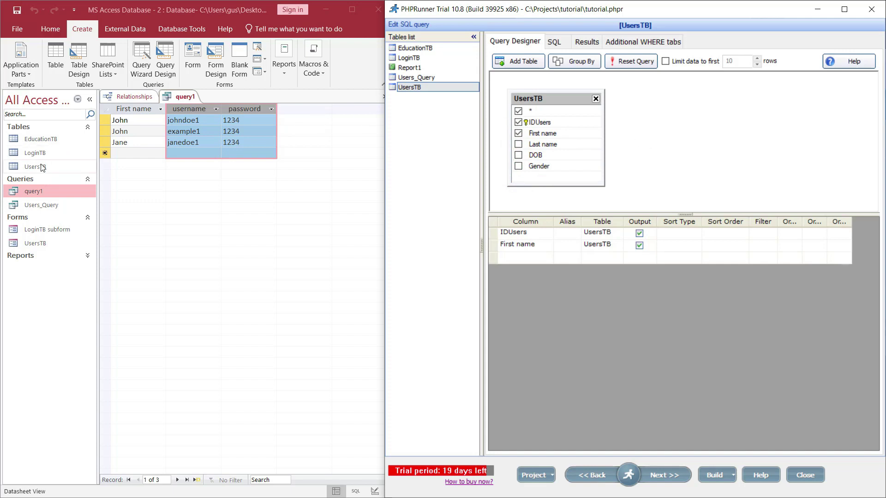
Join LoginTB on IDUsers, output username and password instead of IDUsers, and view the results
click(520, 61)
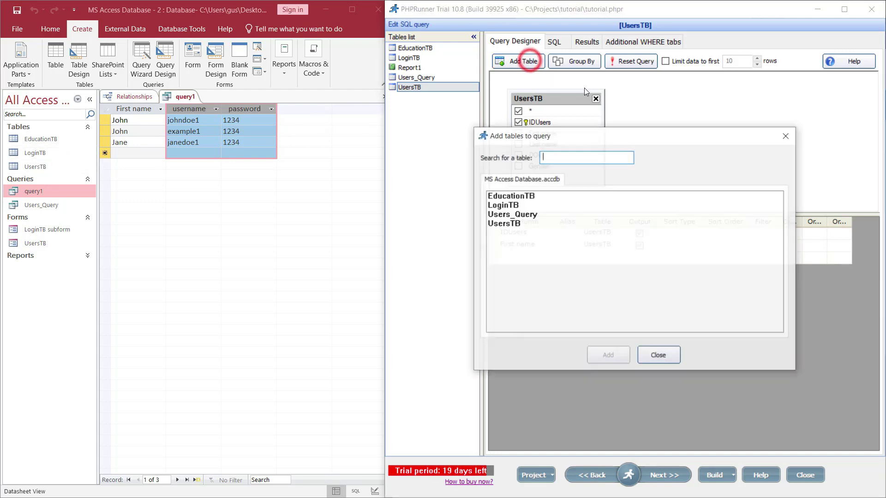
double_click(508, 207)
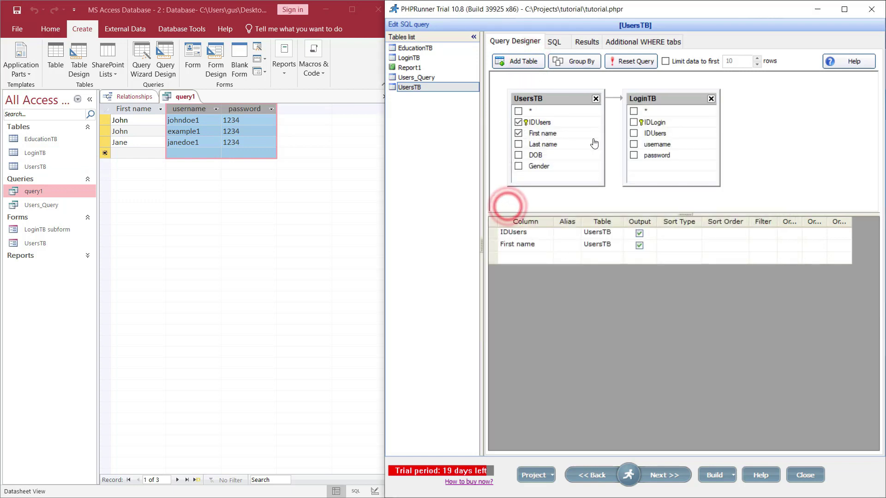
click(615, 99)
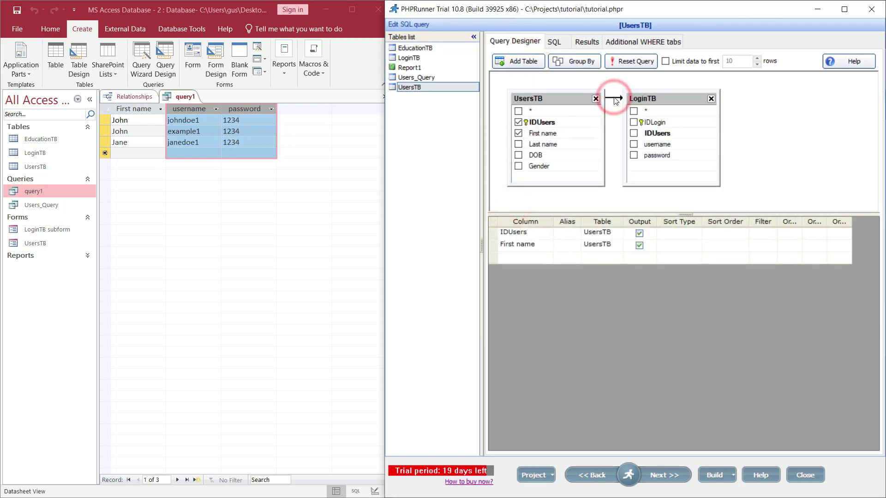
click(635, 145)
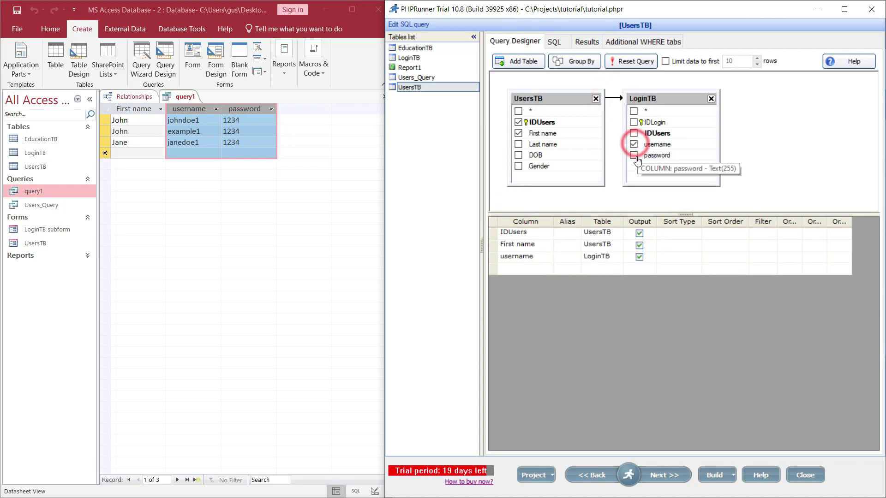
click(634, 156)
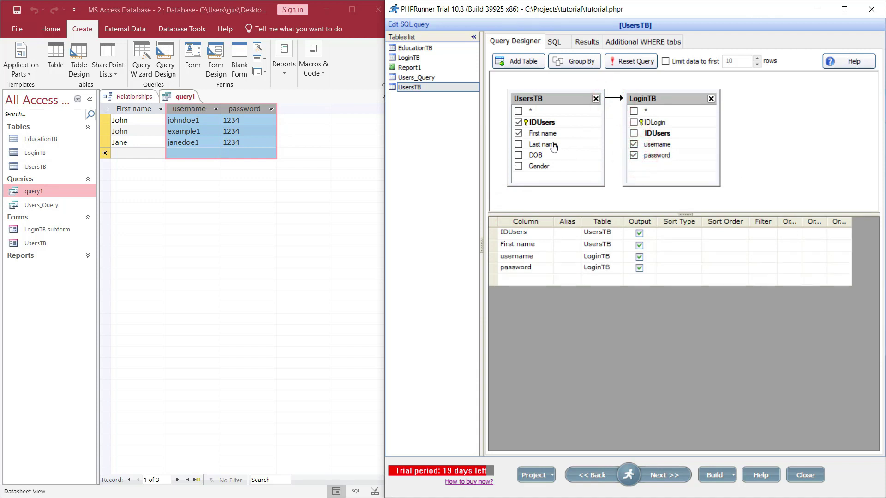
click(519, 122)
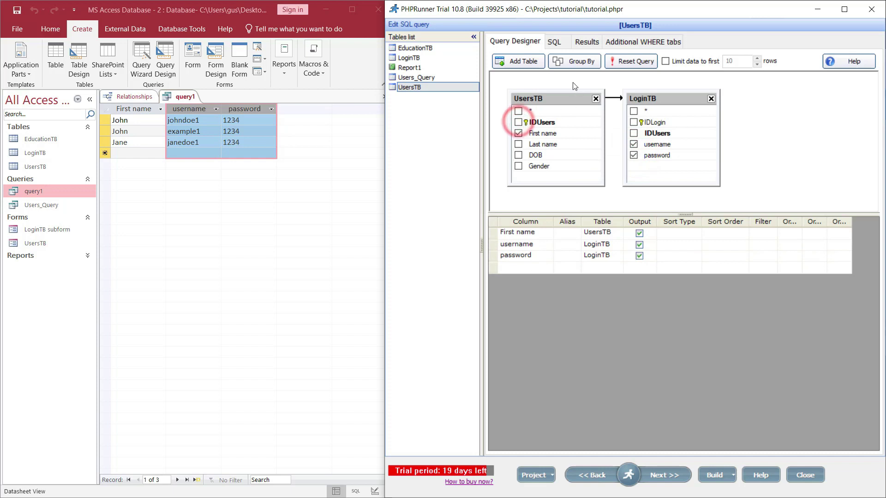
click(585, 42)
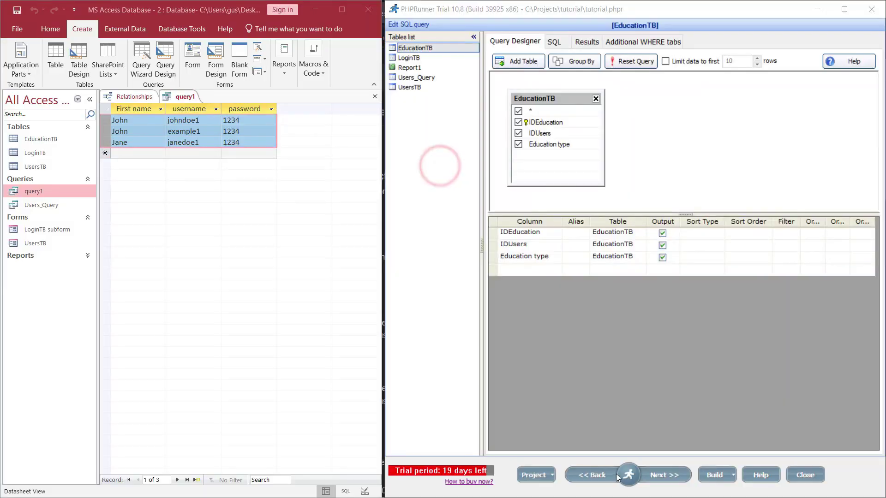
Open the EducationTB query in the SQL editor and shift its table box right
click(629, 475)
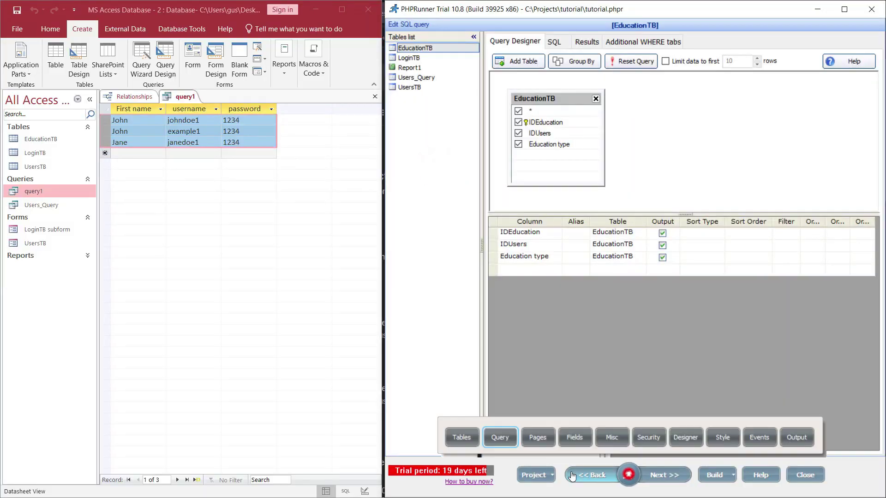
click(458, 435)
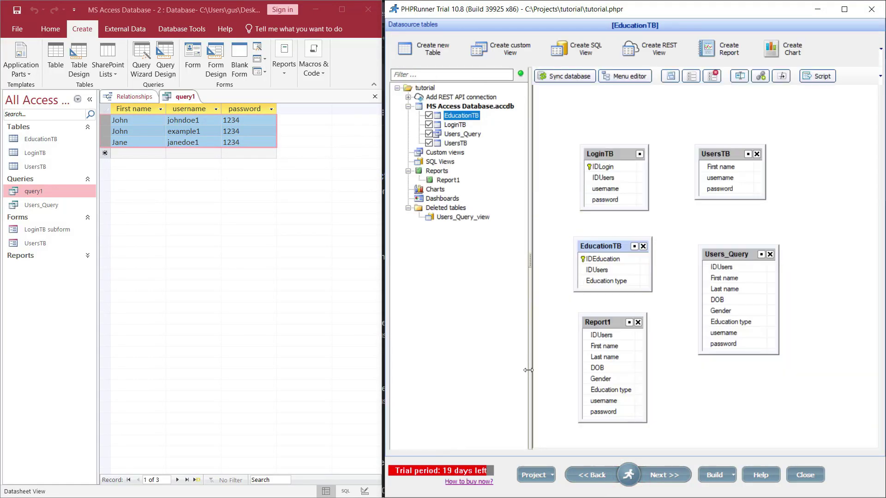
click(623, 473)
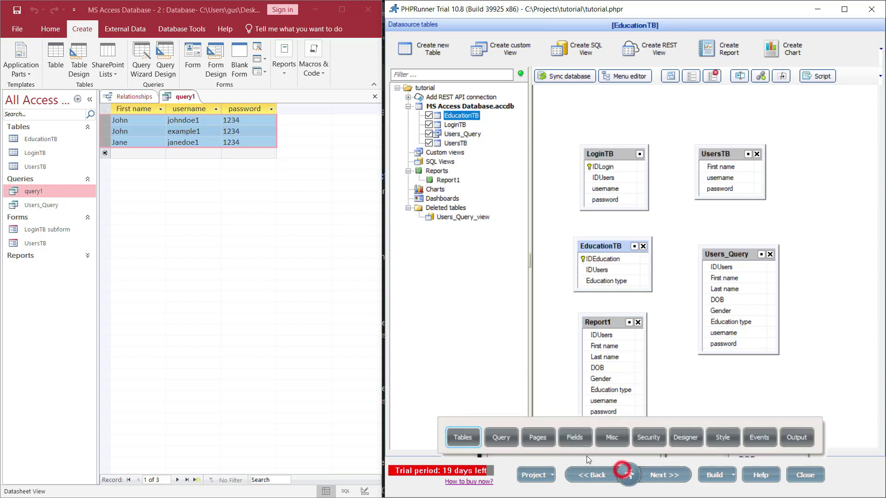
click(498, 443)
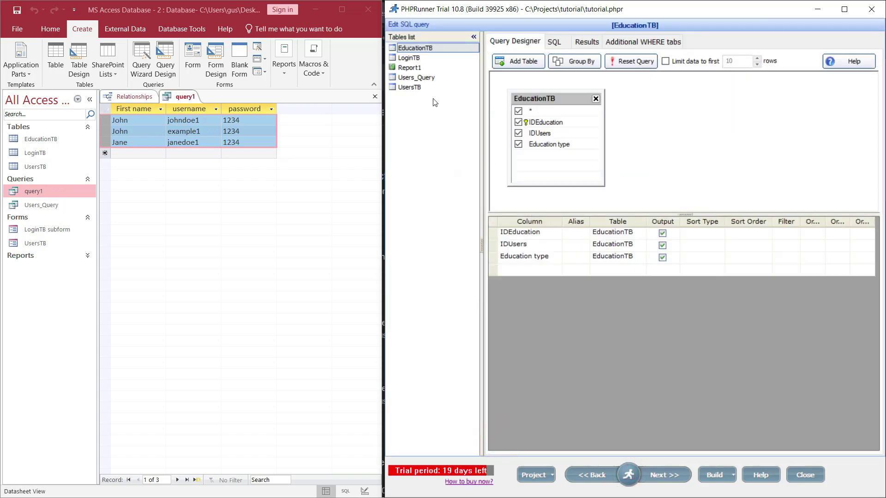
click(412, 59)
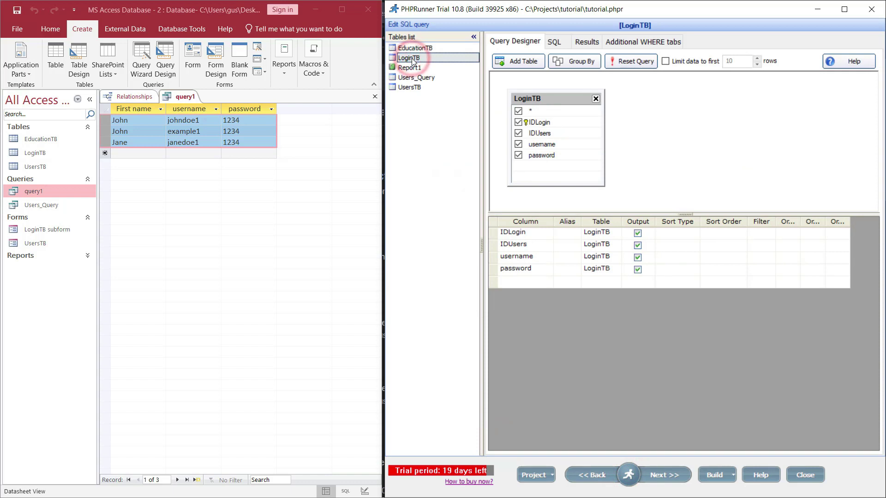
click(406, 48)
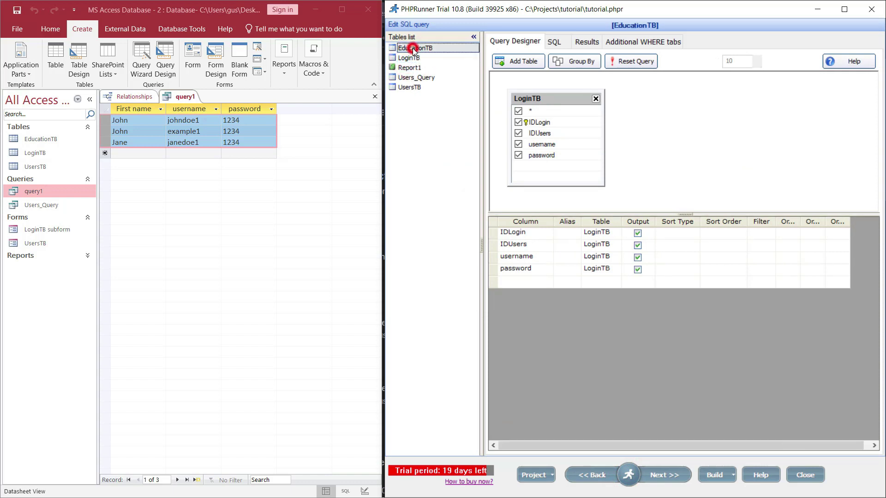
drag(550, 99, 692, 102)
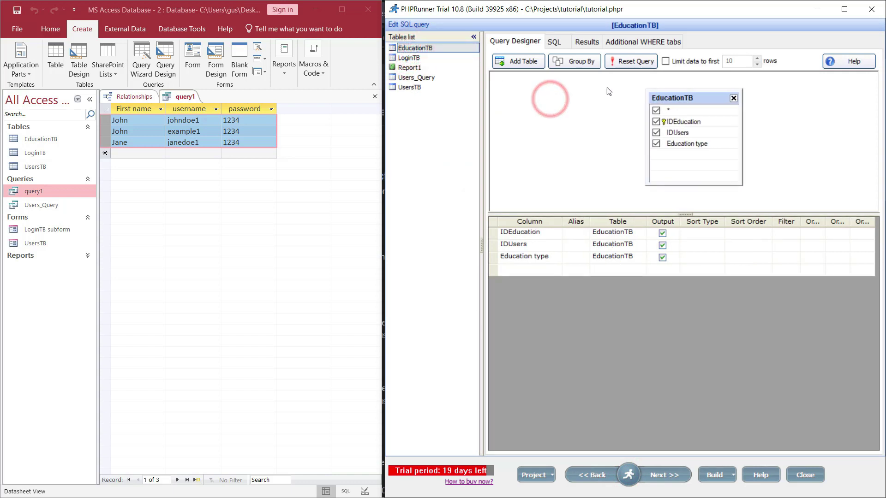
Add UsersTB to the EducationTB query, outputting First name and dropping IDEducation and IDUsers
click(521, 61)
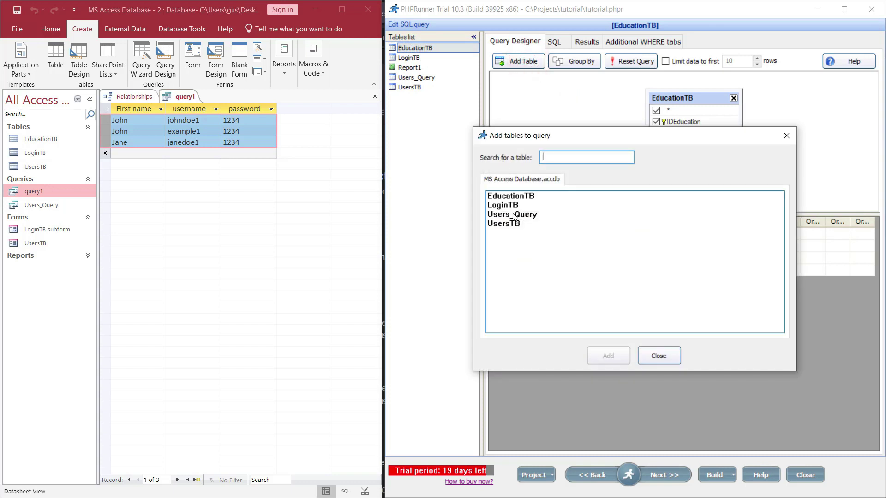
double_click(504, 224)
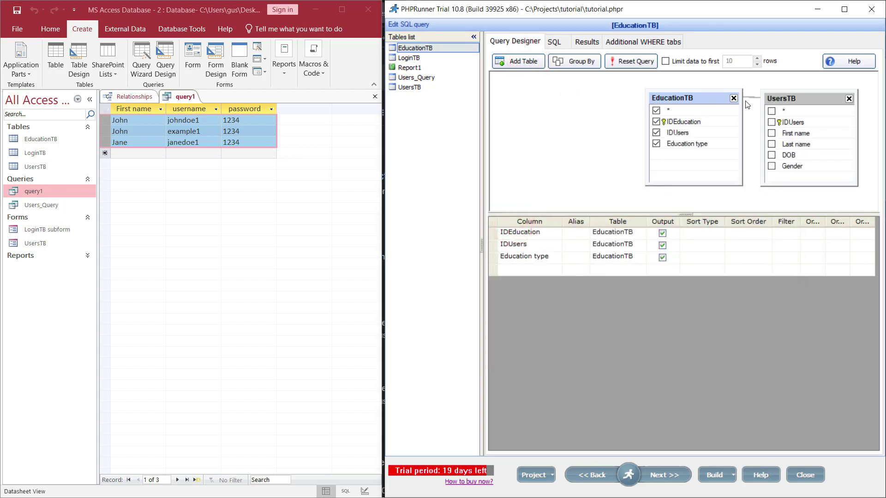
drag(766, 99, 545, 98)
click(535, 131)
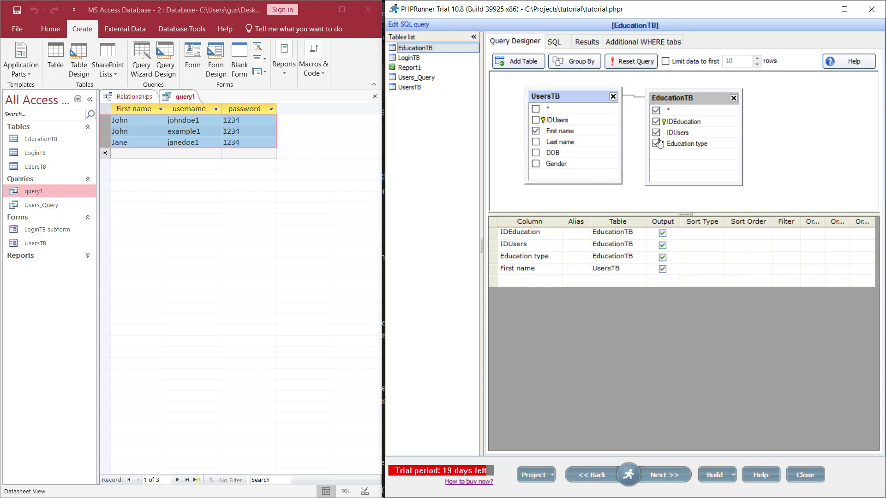
click(657, 122)
click(656, 133)
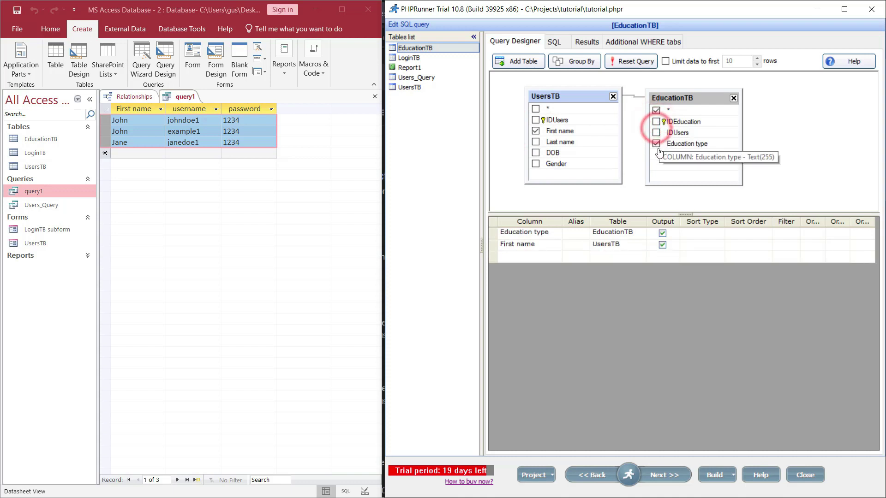
Check the query results showing First name beside Education type, then minimize PHPRunner
click(589, 46)
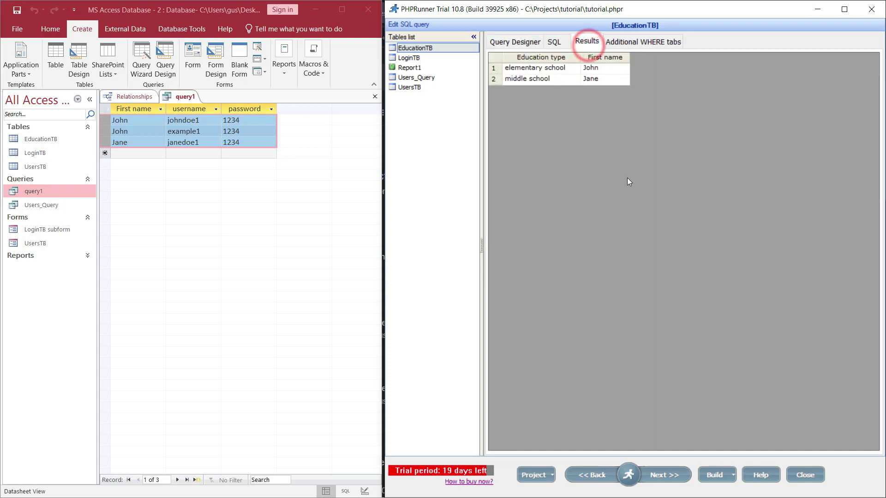
click(607, 56)
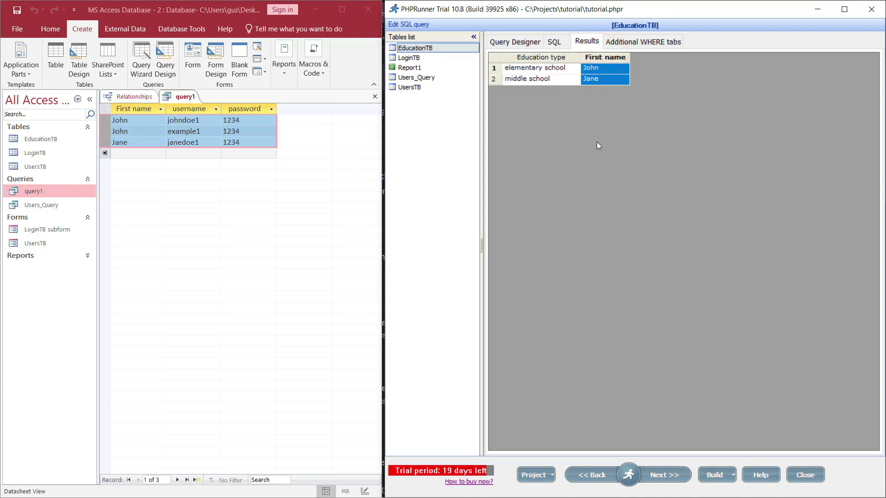
key(super+Up)
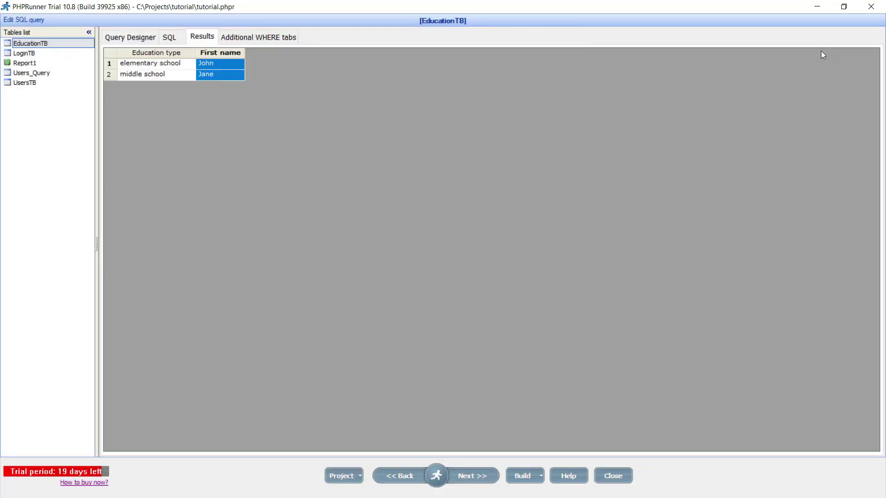
click(819, 7)
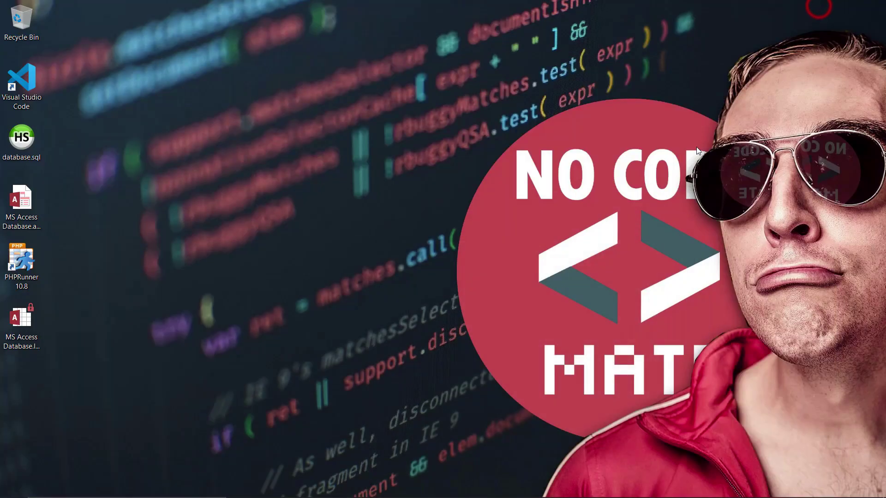